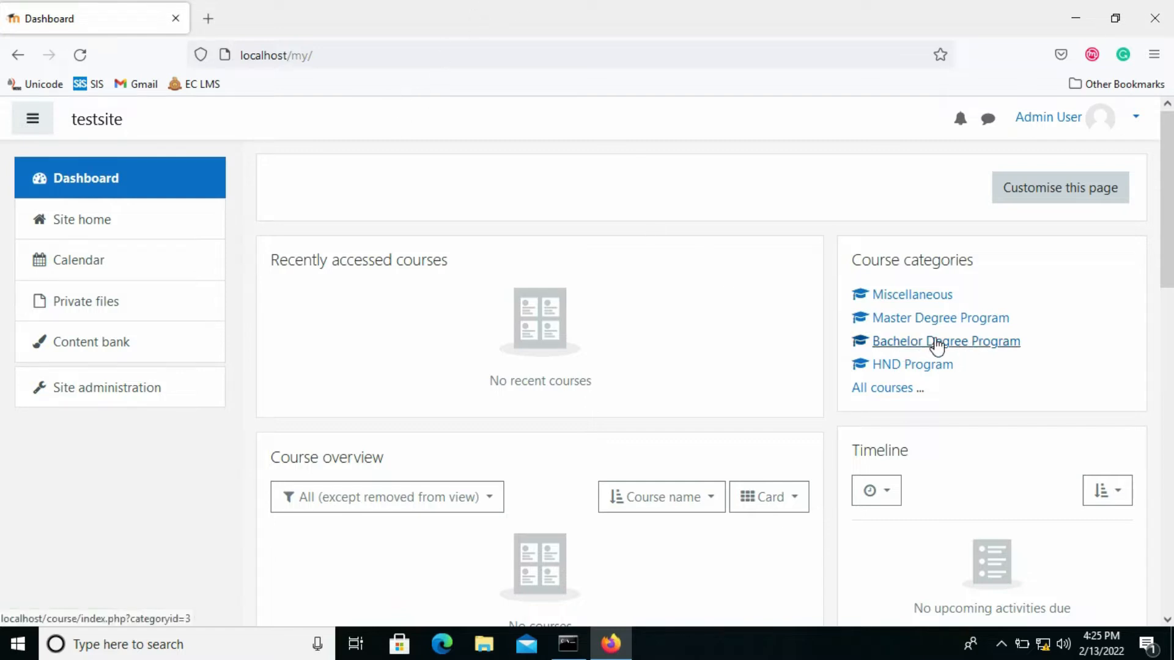
Open the Semester 01 course category under Bachelor Degree Program, Year 01
click(897, 348)
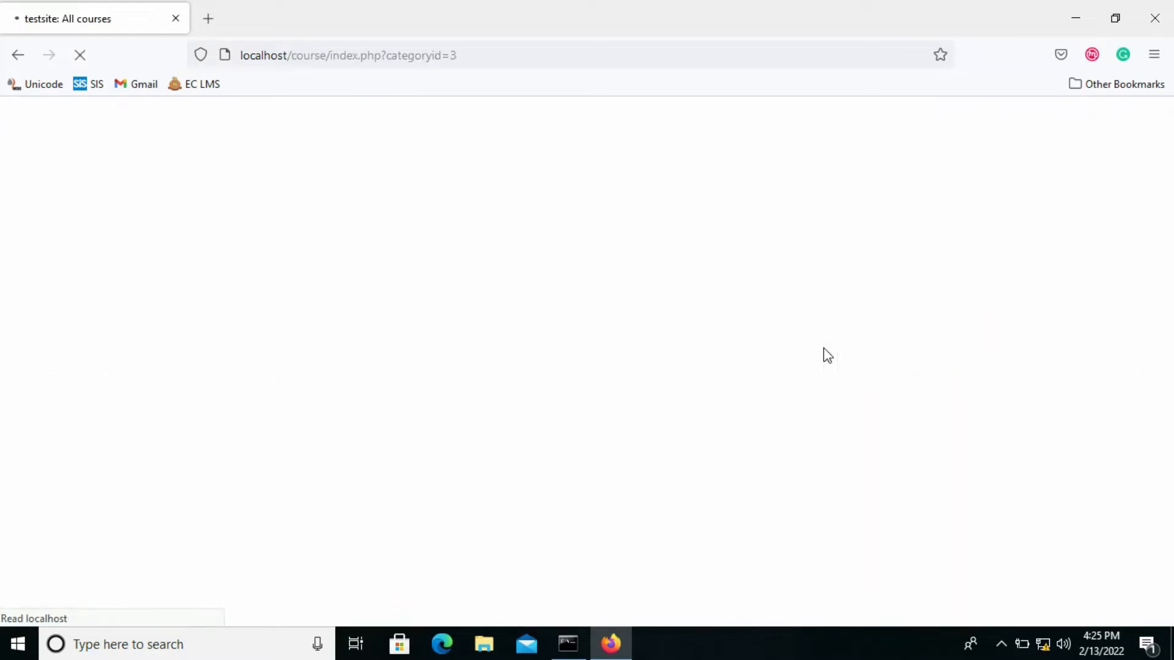
click(326, 441)
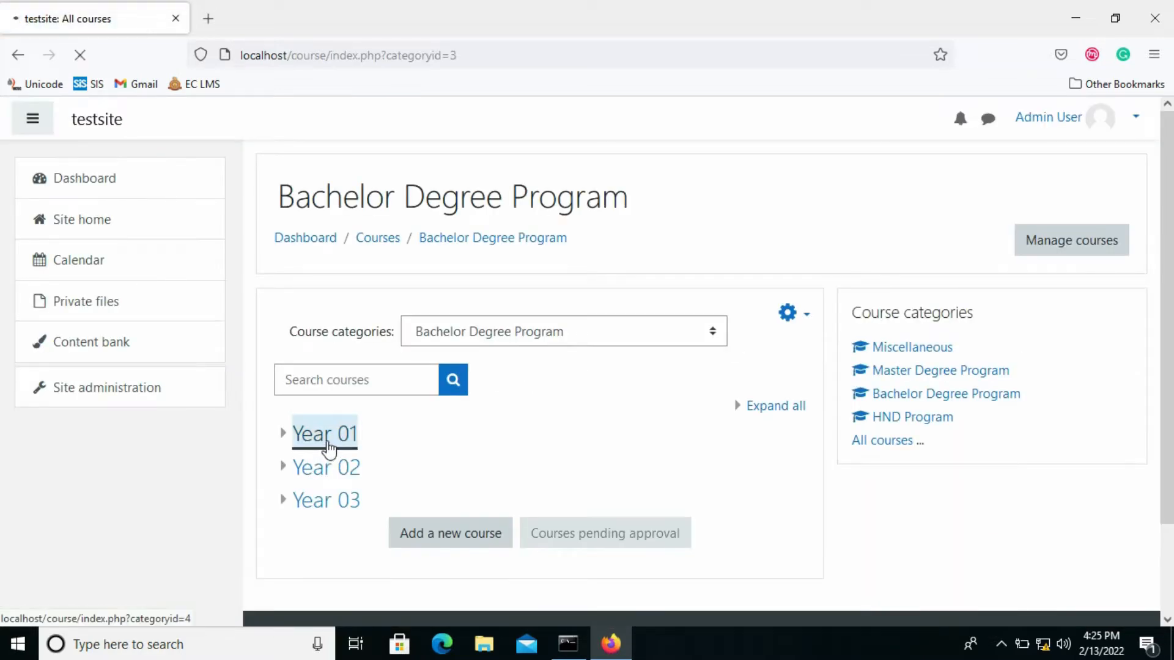
click(357, 442)
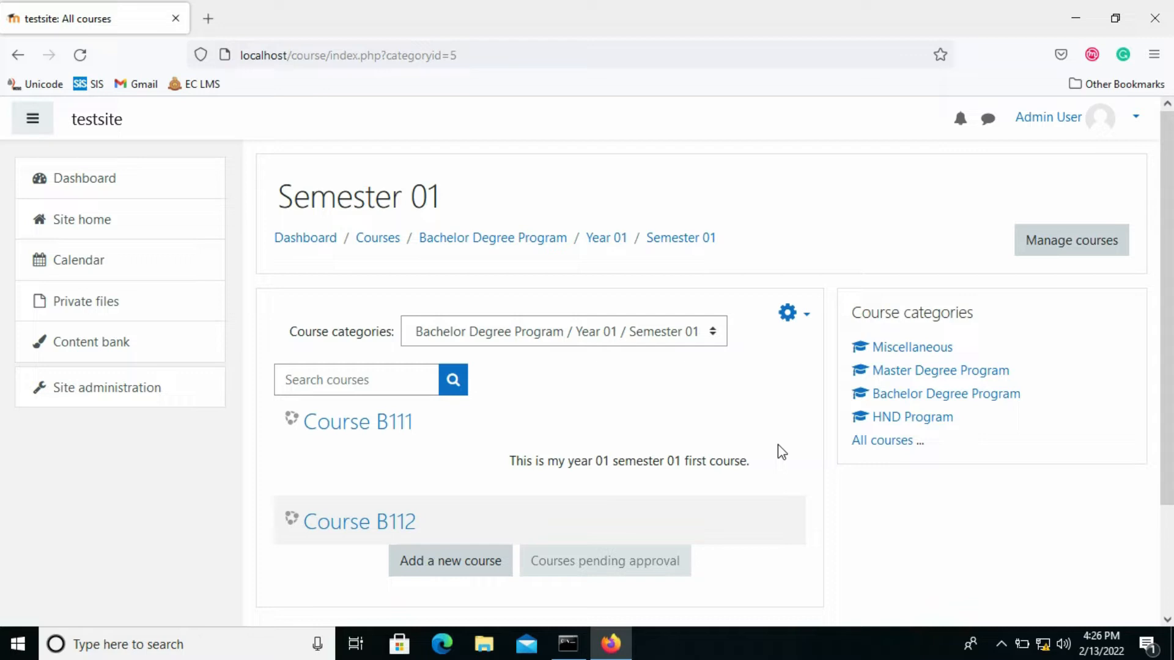
Examine the course management page for Semester 01, including its per-course actions, and go back to the category's course list
click(1085, 251)
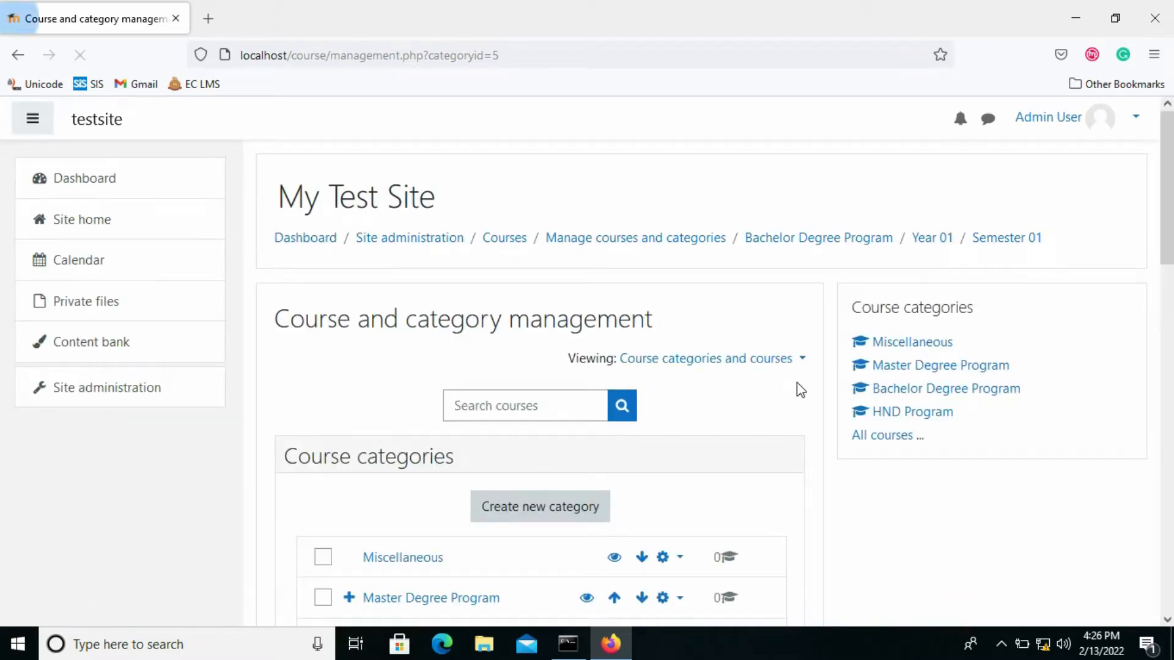
scroll(798, 390, down, 10)
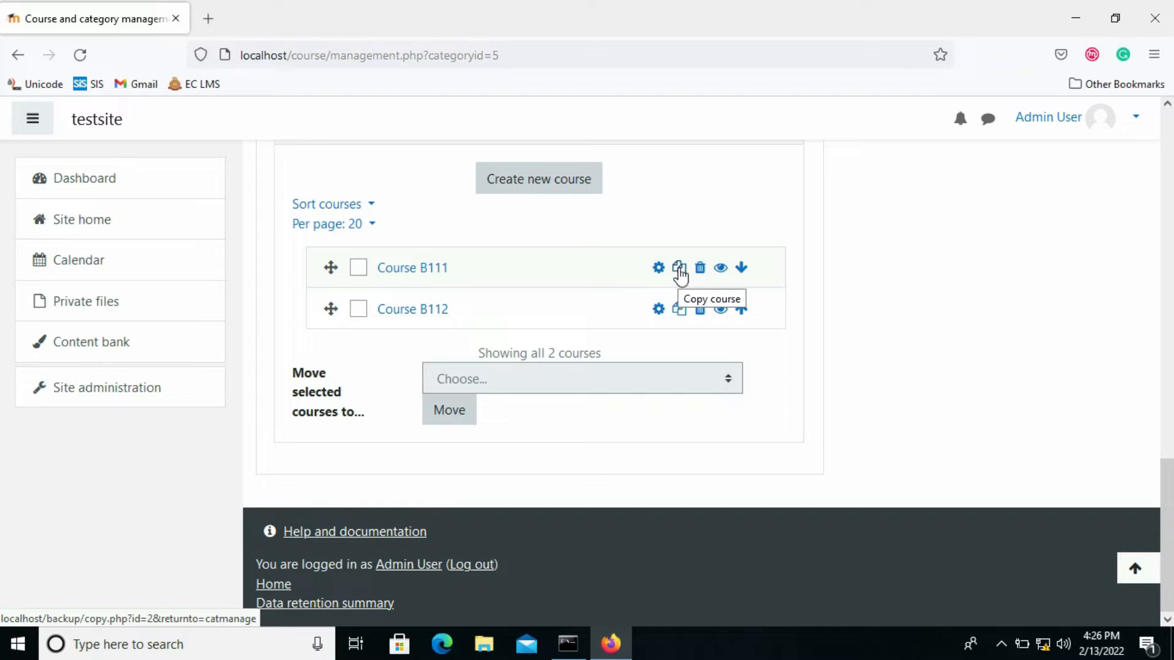
scroll(703, 311, up, 7)
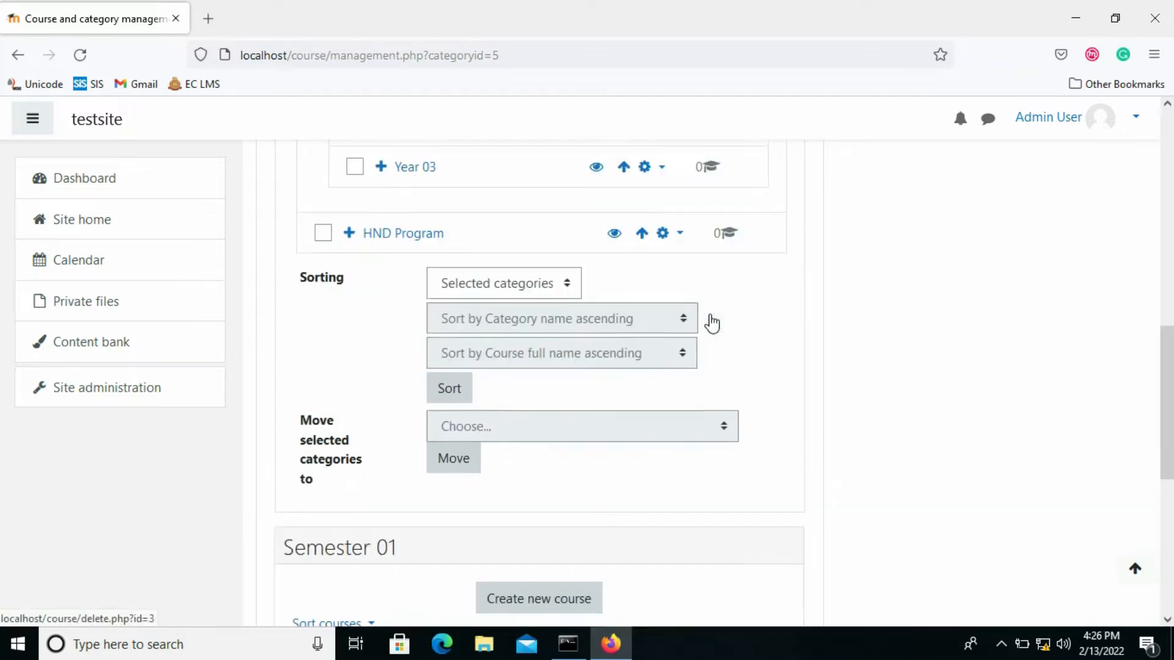
click(24, 61)
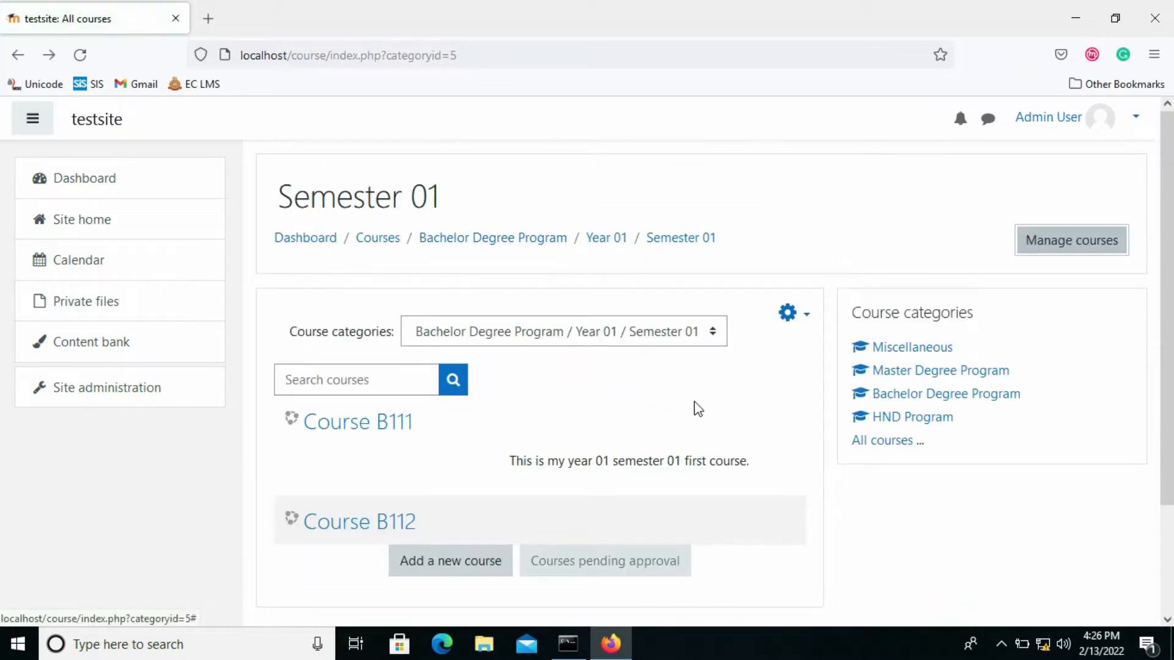
Open Course B111 and bring up its Copy course form
scroll(551, 379, down, 2)
click(384, 344)
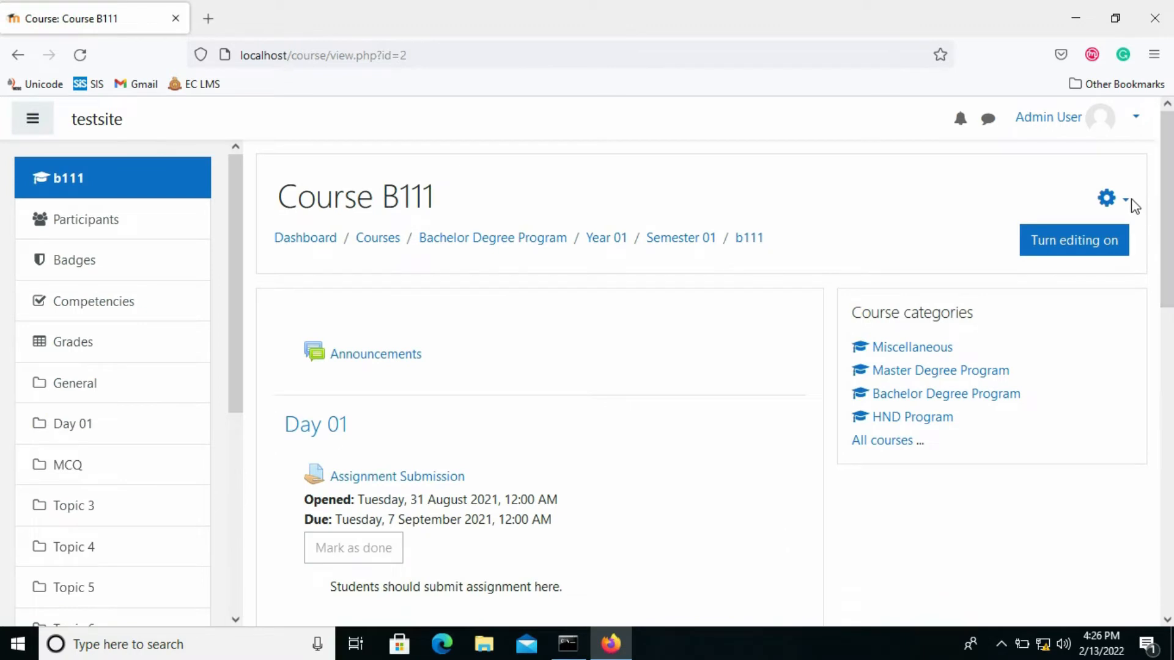
click(1128, 206)
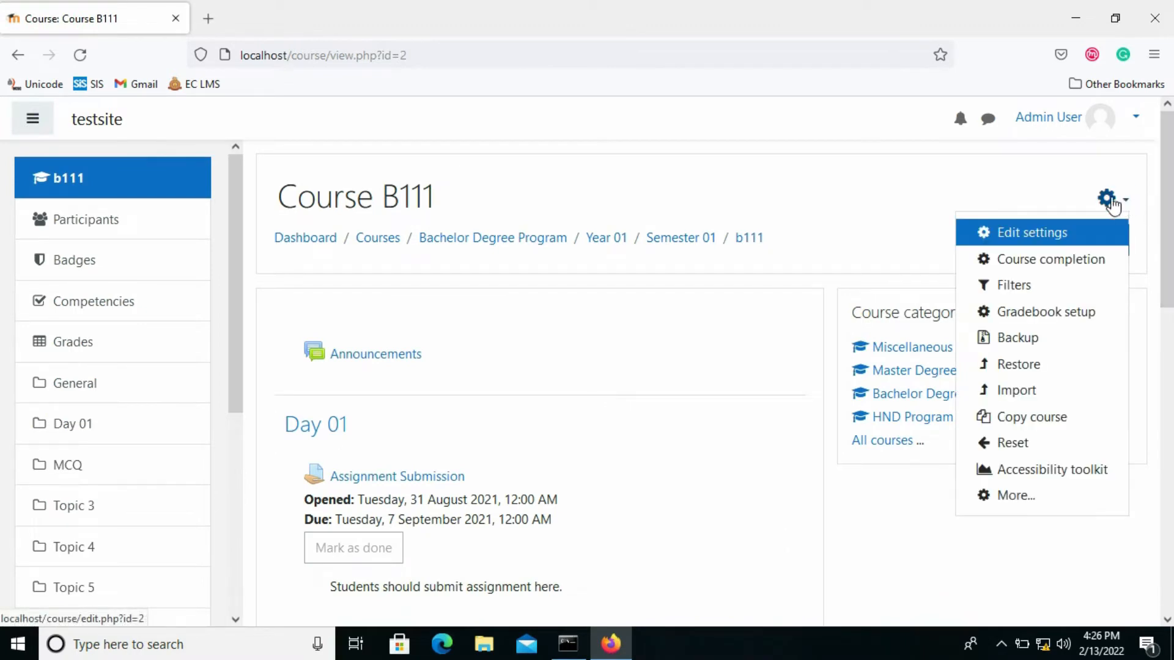
click(1046, 423)
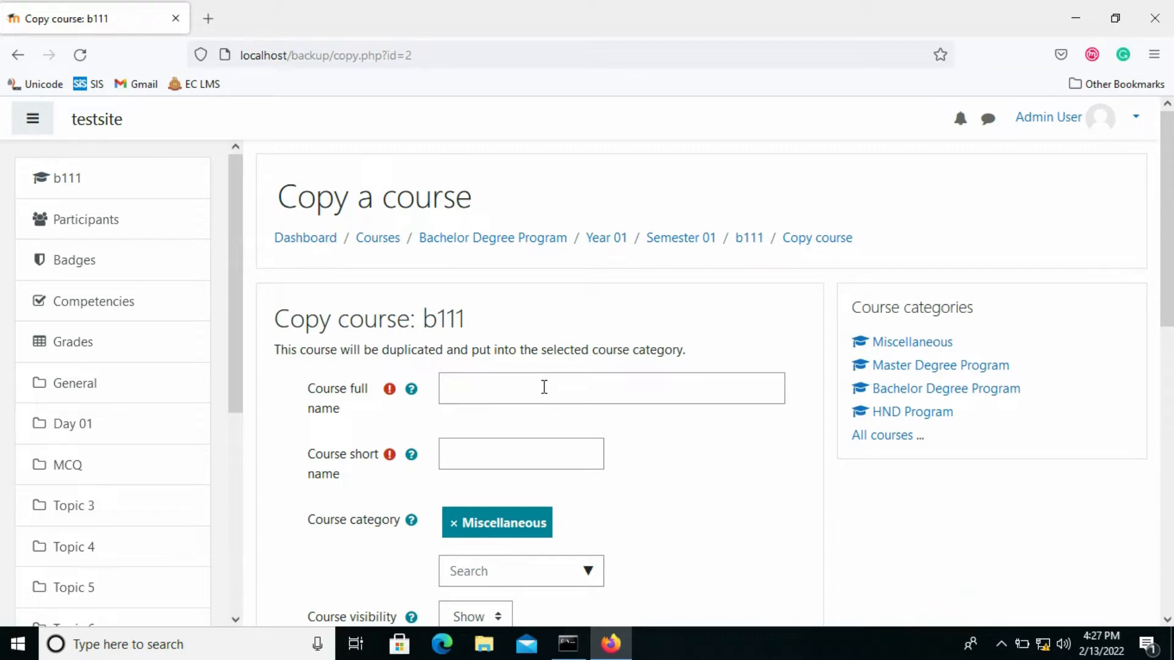
Give the copied course the full name "Copy B111" and the short name "b111copy"
scroll(544, 387, down, 2)
click(564, 300)
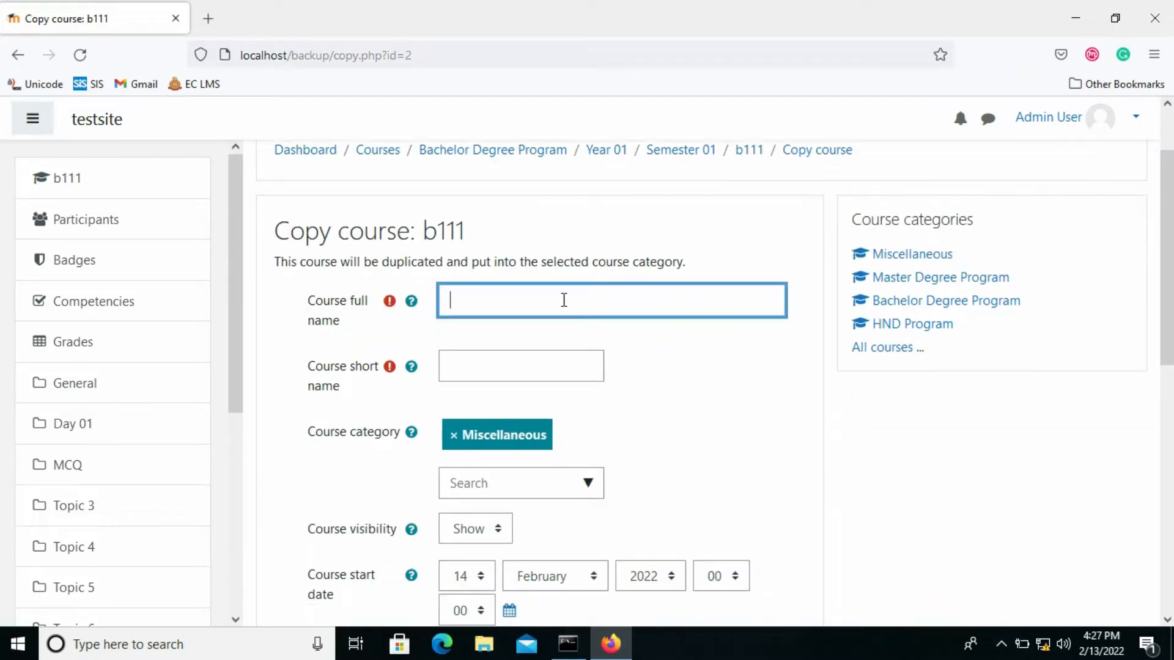
text(Copy)
text(B111)
click(500, 369)
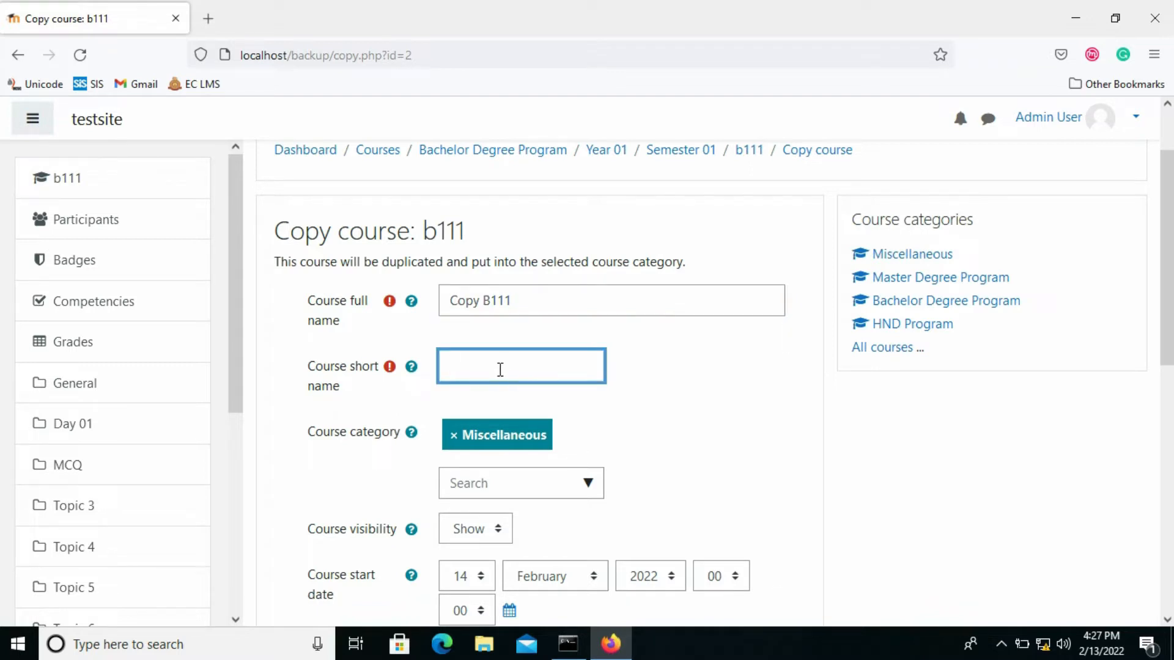
text(b111copy)
Set the copy's course category to Bachelor Degree Program / Year 01 / Semester 01
scroll(504, 385, down, 3)
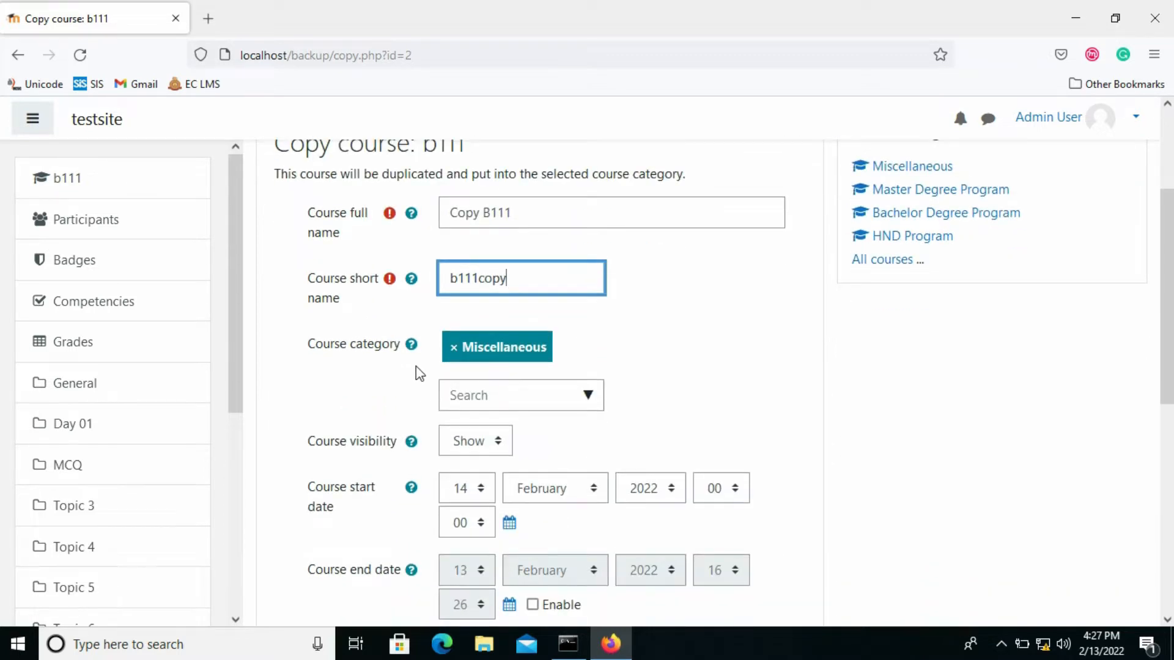
scroll(414, 373, down, 3)
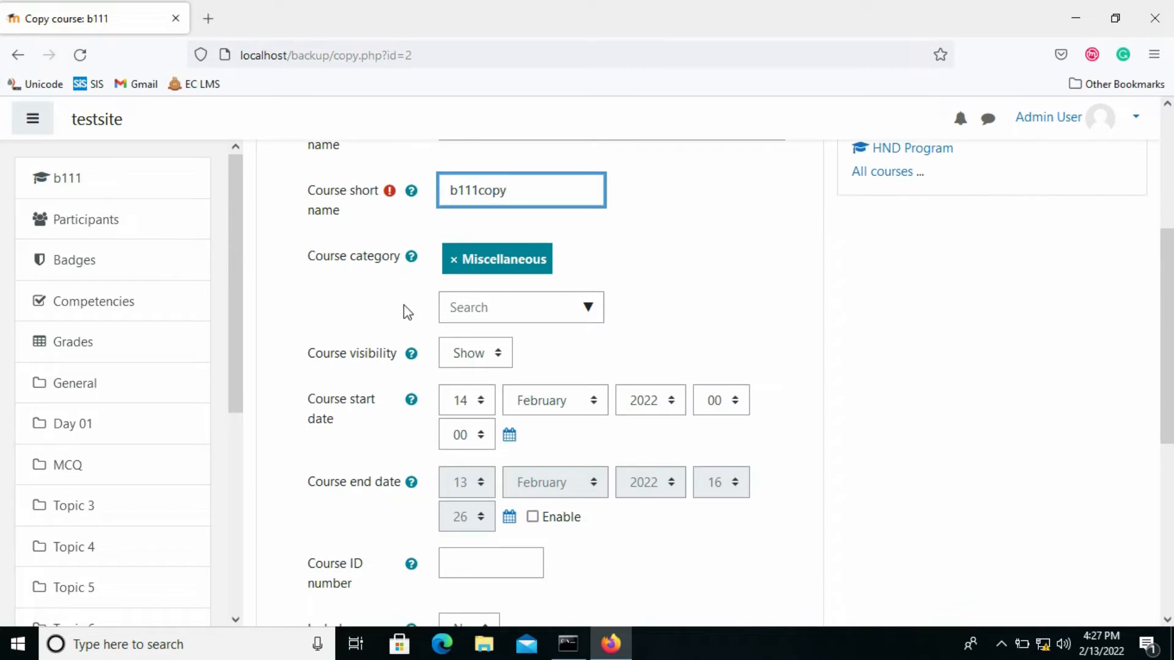
click(586, 306)
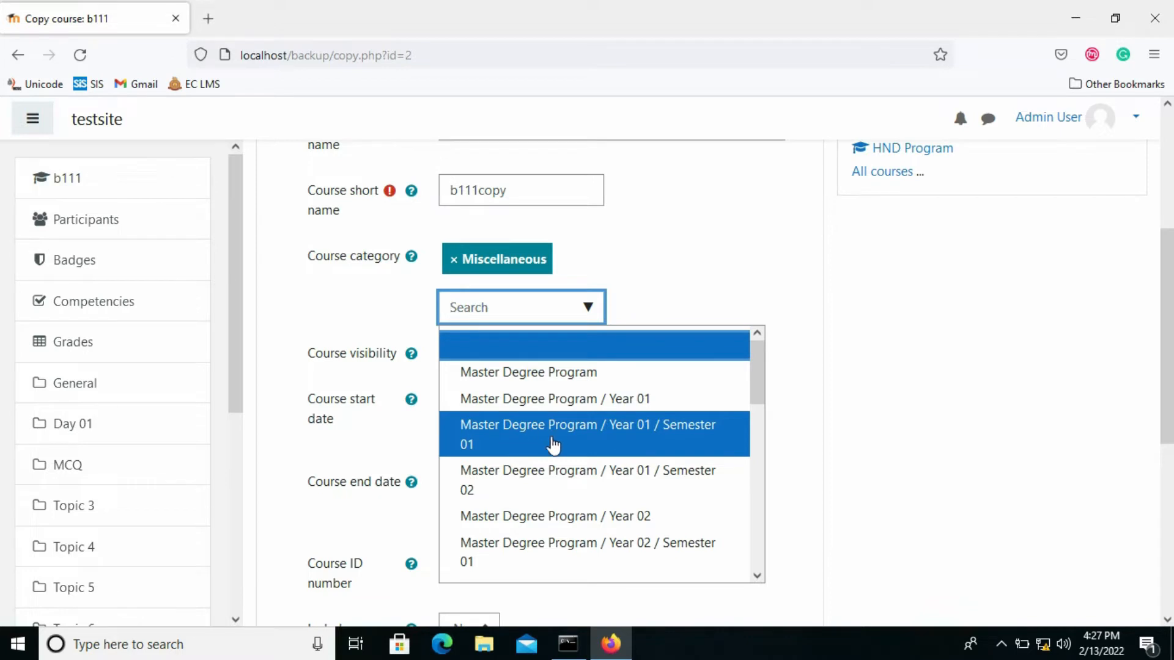
scroll(575, 449, down, 5)
scroll(577, 450, up, 2)
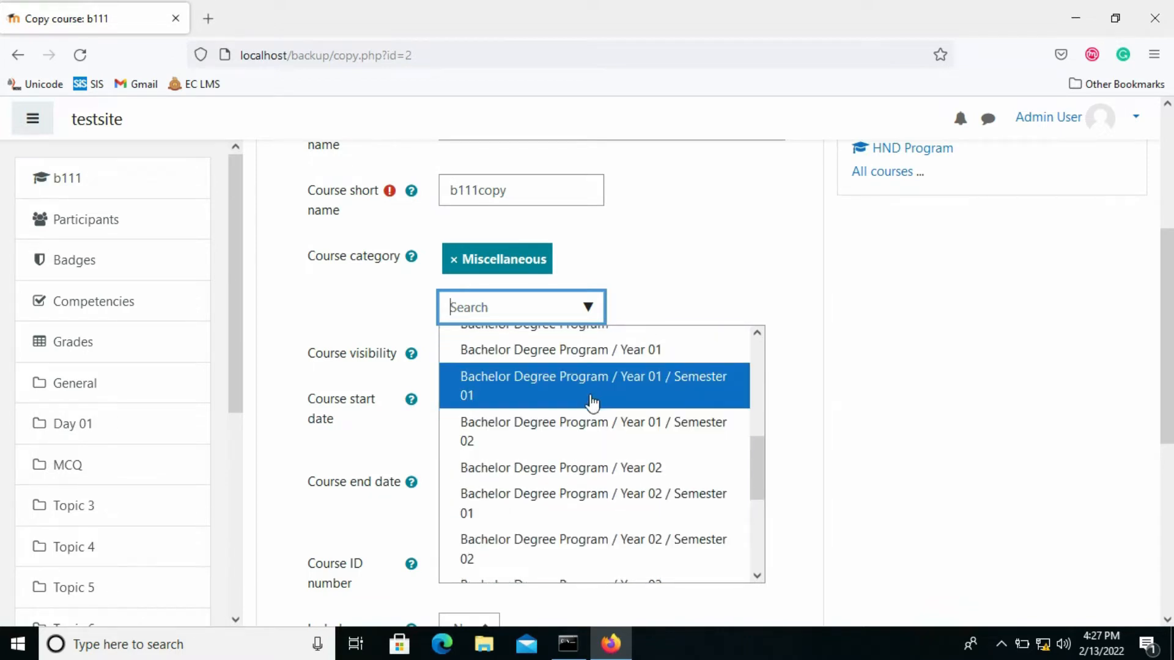
click(619, 394)
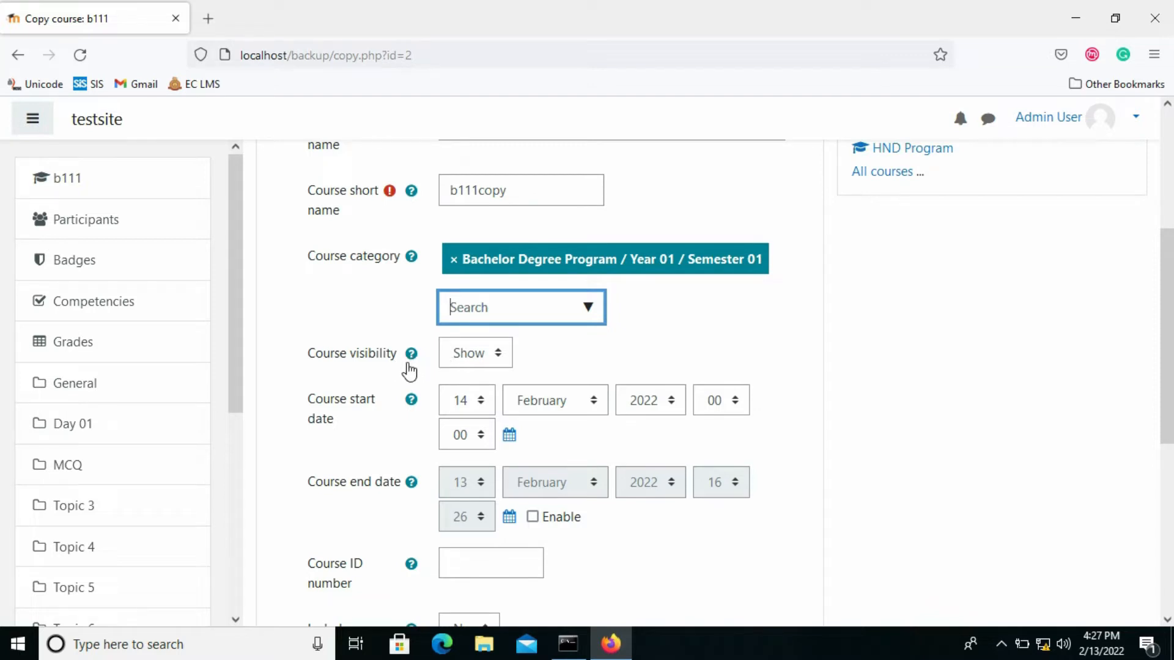
Review the remaining copy options, then start the copy with the option that returns to the original course
scroll(409, 371, down, 3)
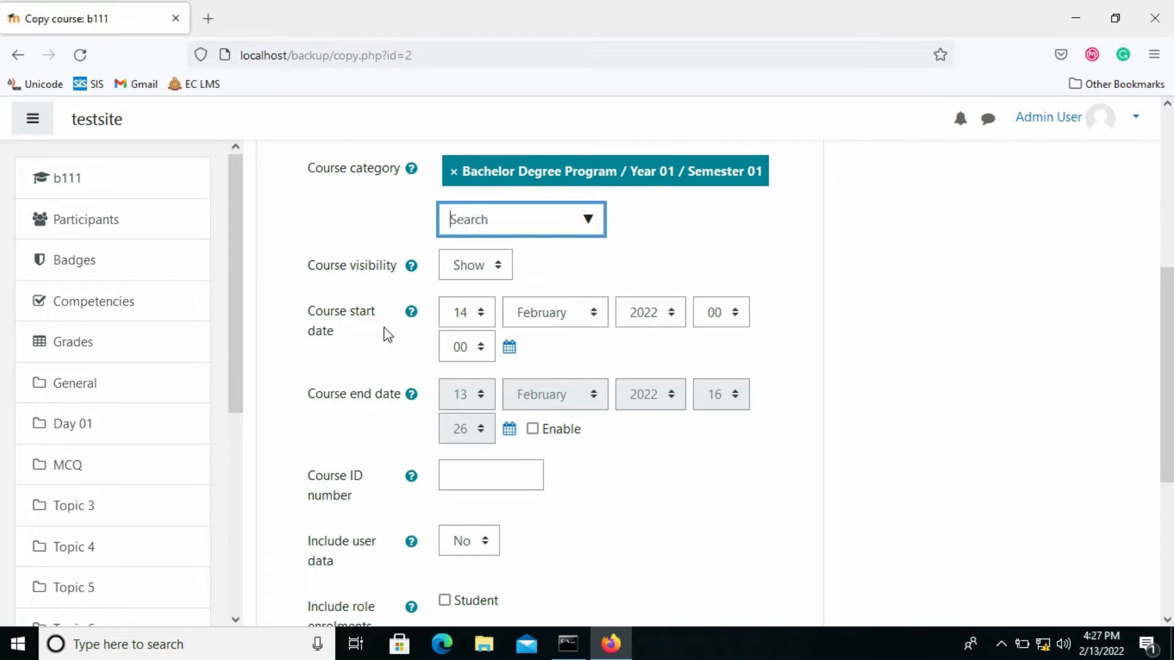
scroll(404, 323, down, 3)
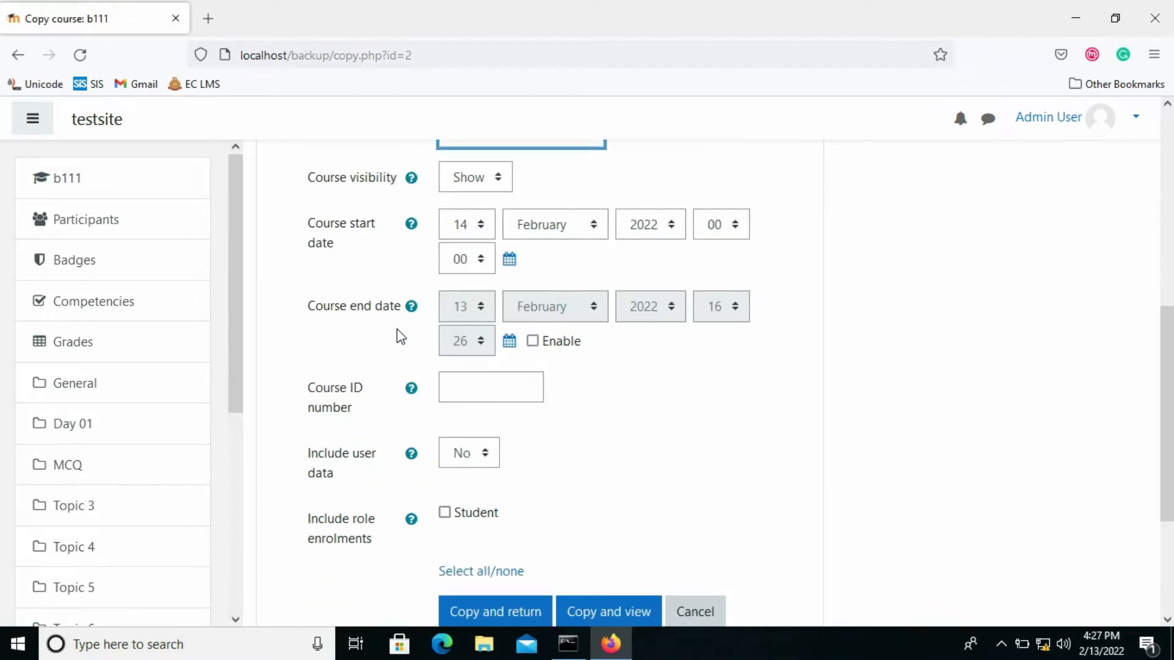
scroll(409, 335, down, 3)
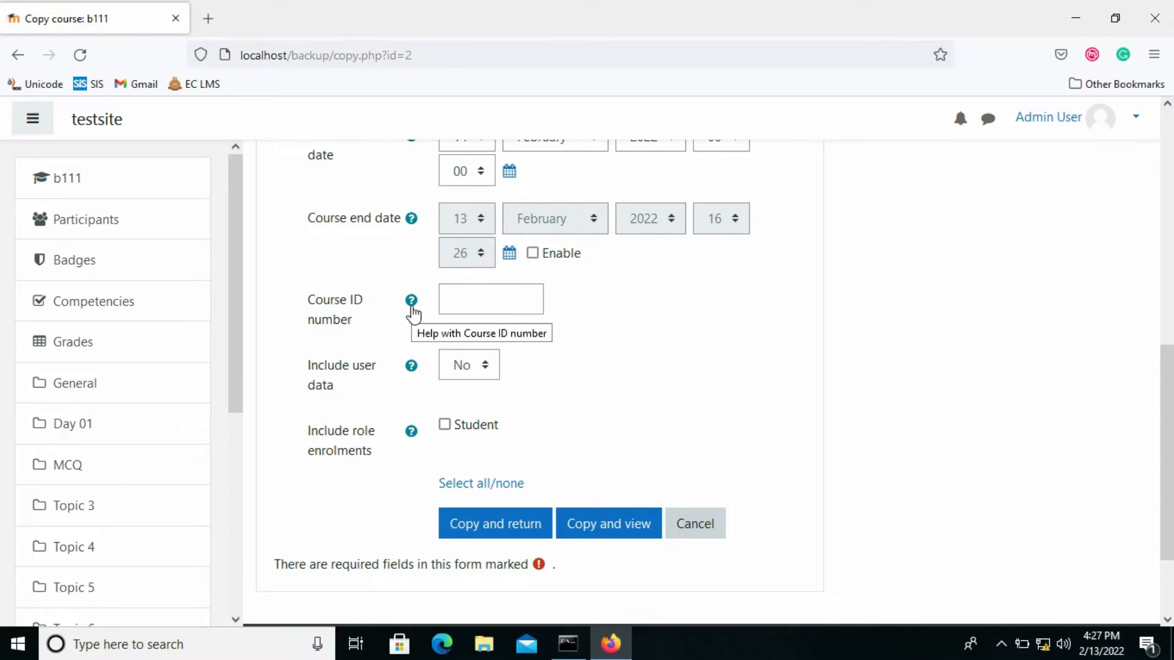
scroll(663, 333, down, 2)
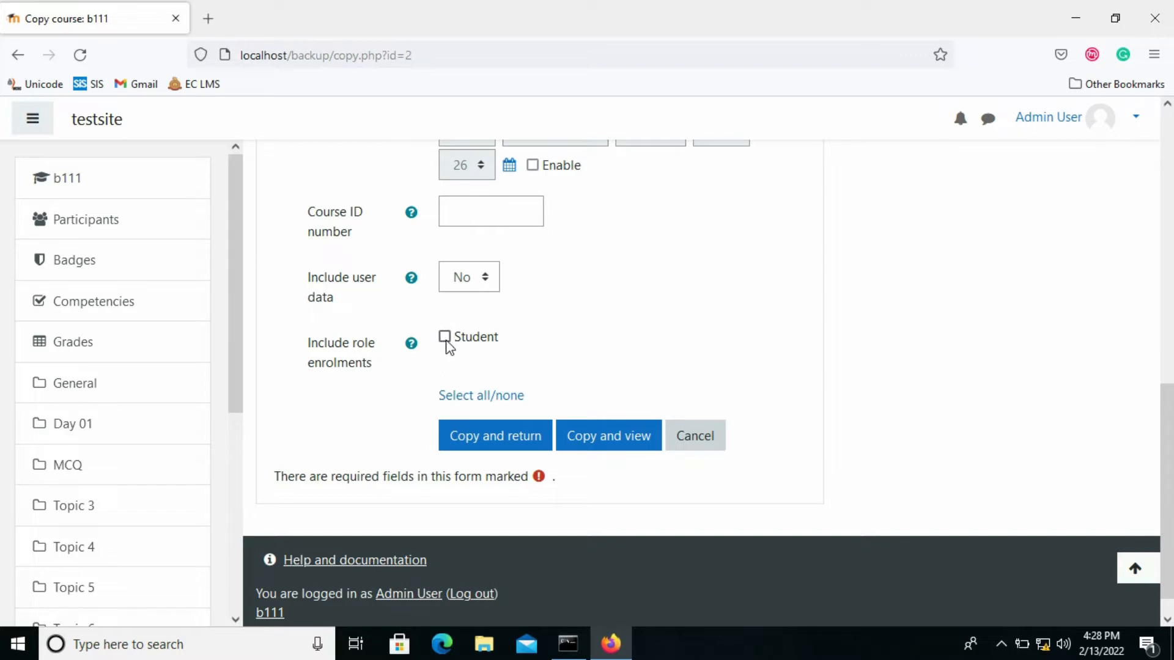
click(507, 441)
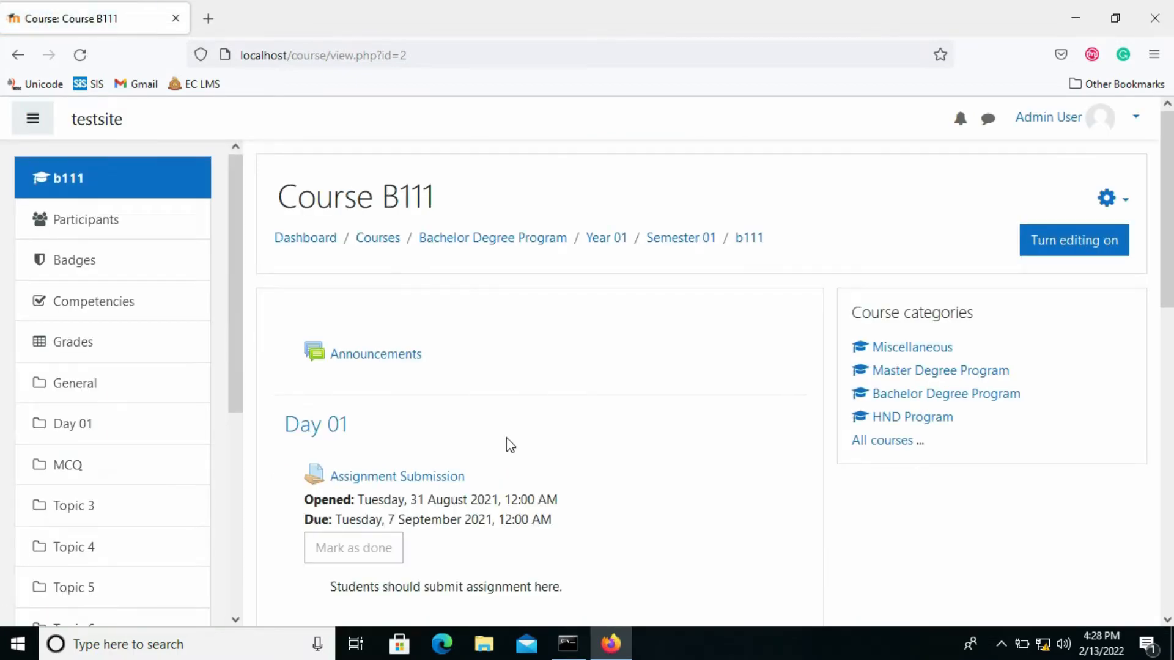
Look over the contents of Course B111 and return to the Semester 01 course list
scroll(506, 441, down, 6)
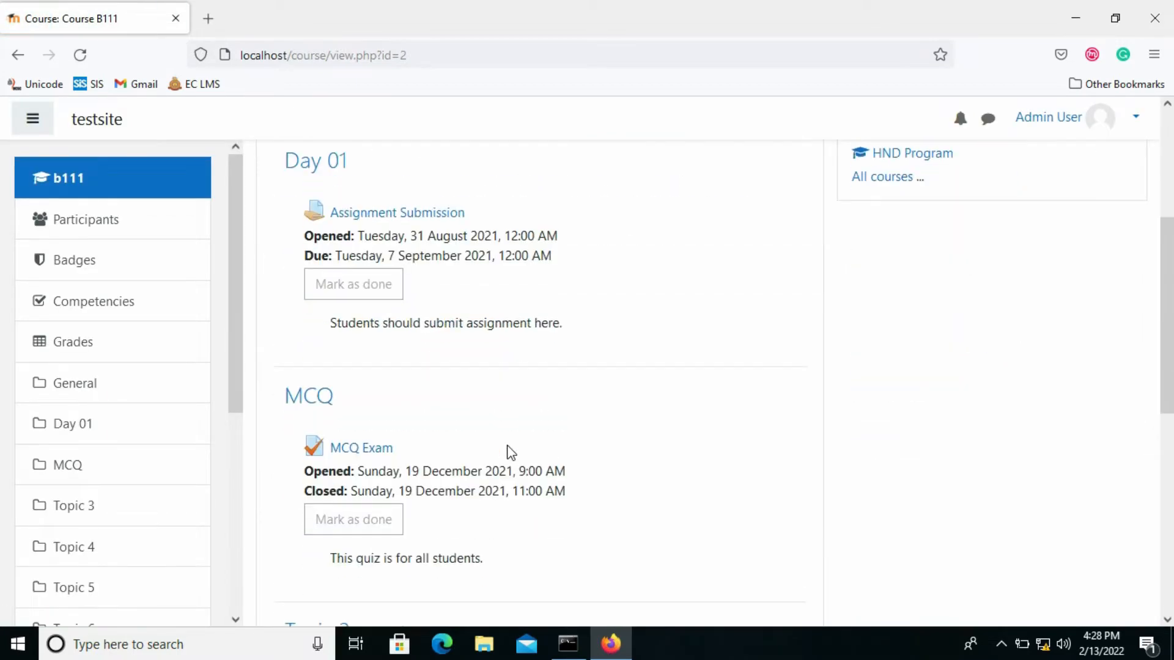
scroll(511, 452, down, 5)
scroll(511, 453, up, 12)
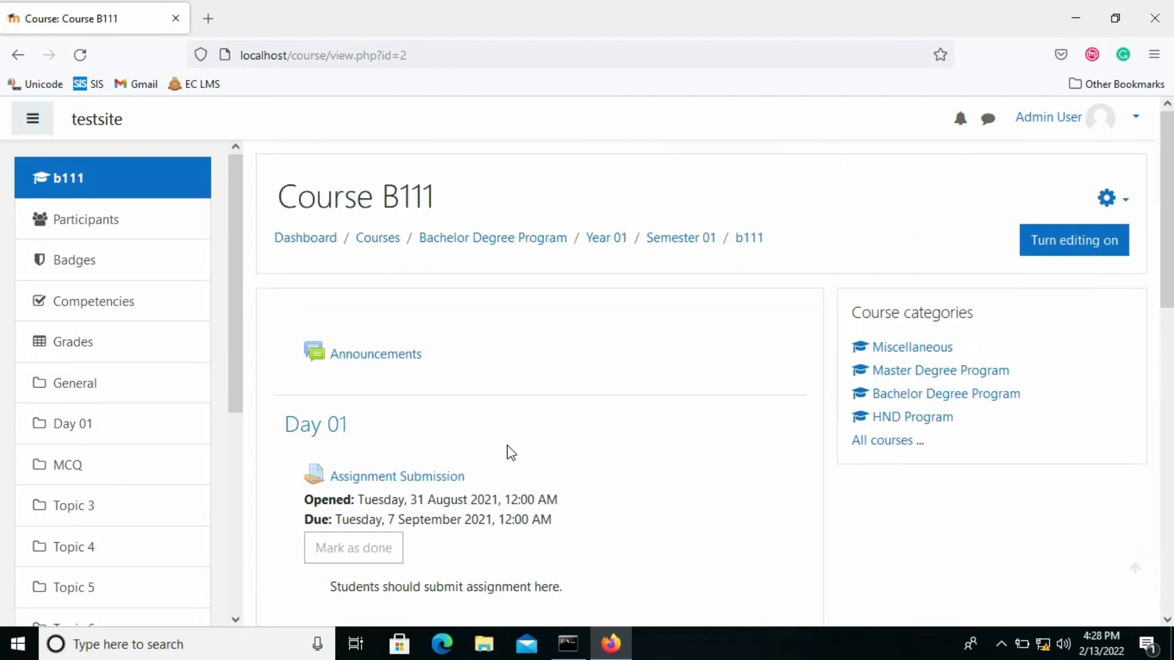
click(685, 241)
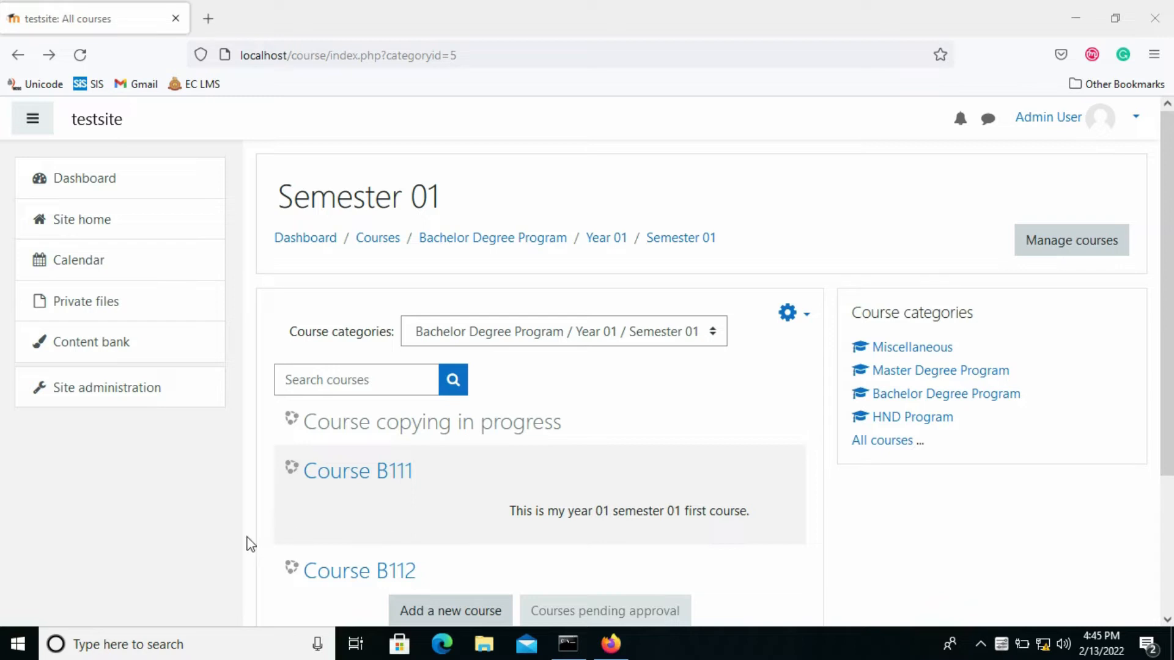
Open Course B112 and start its course backup
click(376, 581)
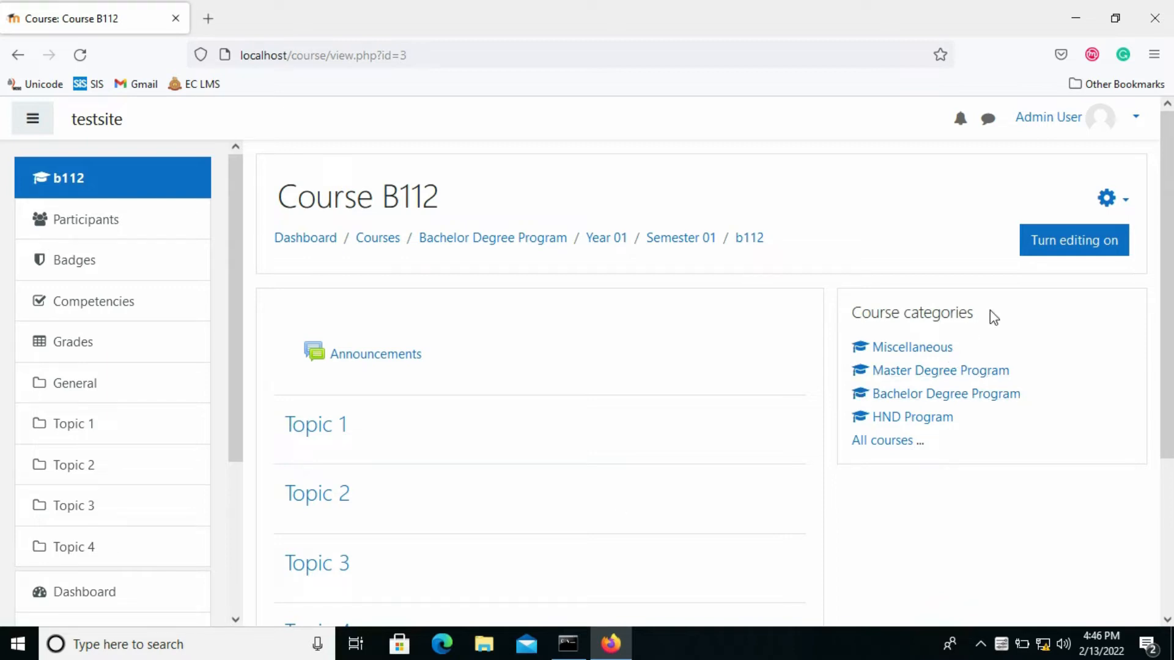
click(1122, 199)
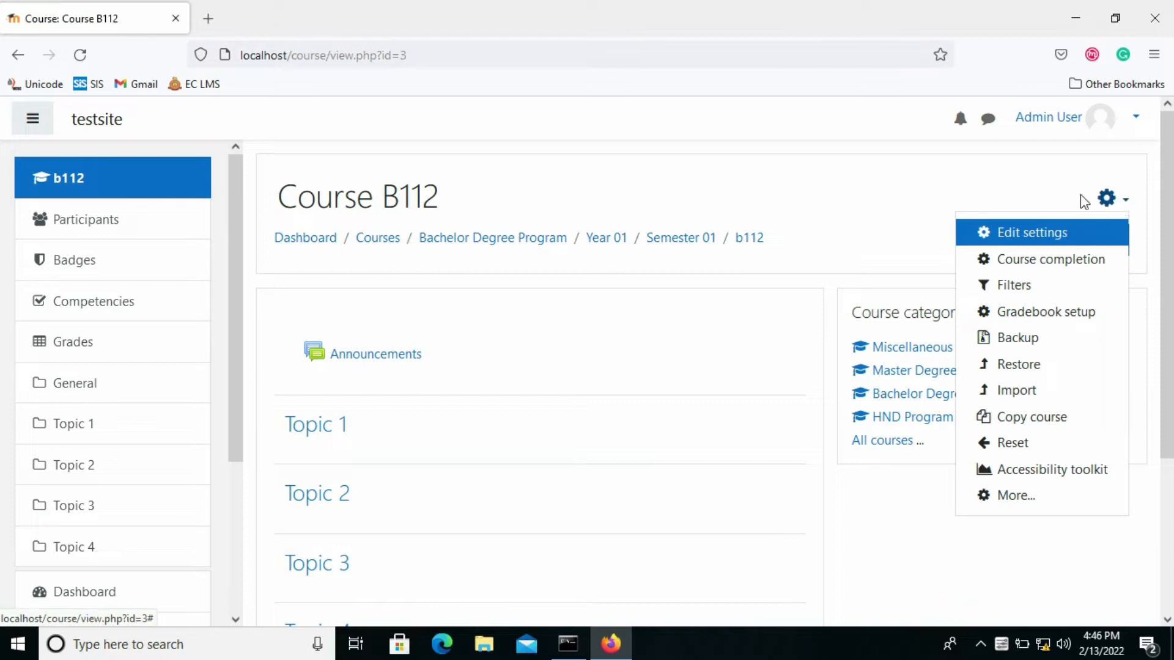
click(1034, 346)
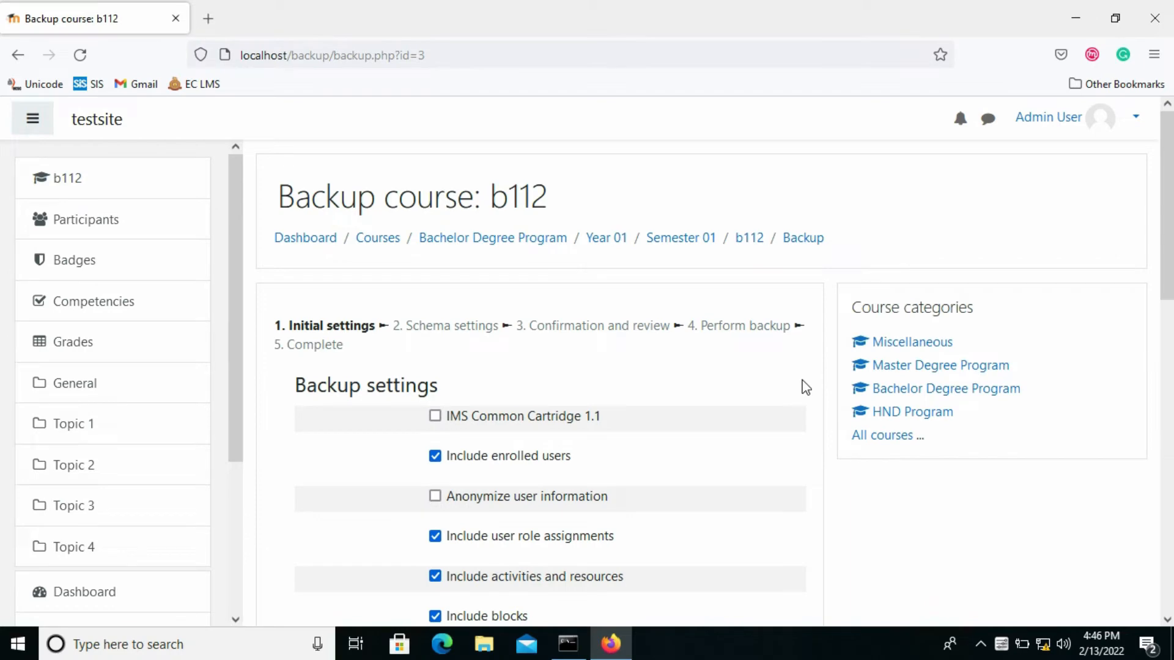
Exclude enrolled users from the Course B112 backup in the initial settings
scroll(757, 419, down, 3)
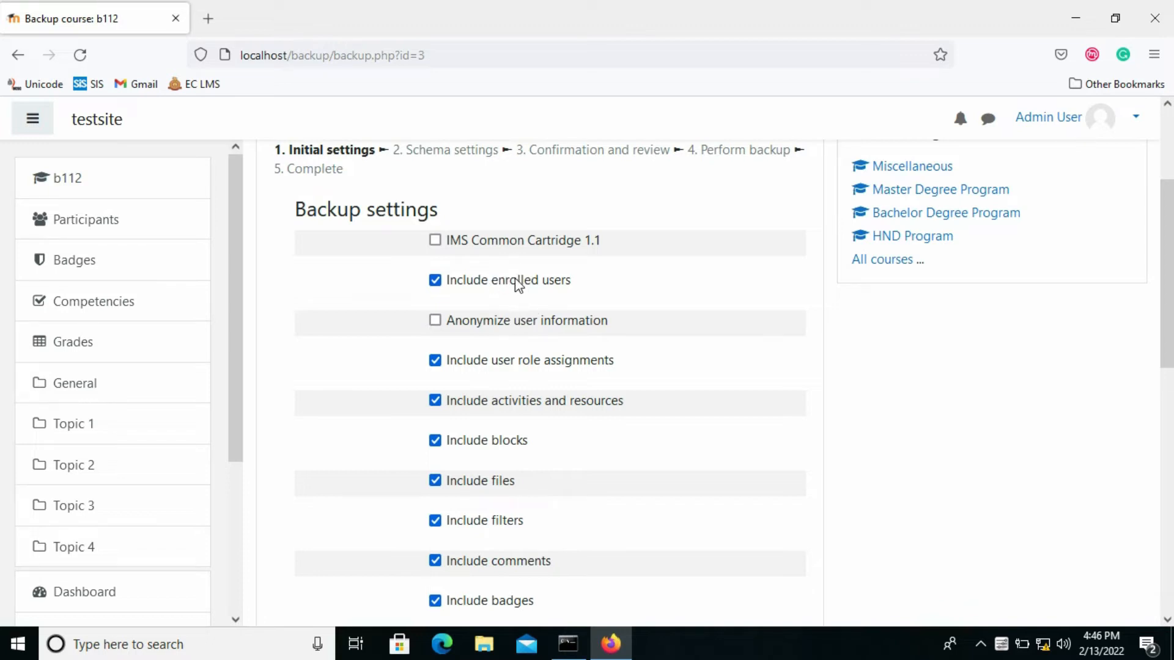
click(446, 282)
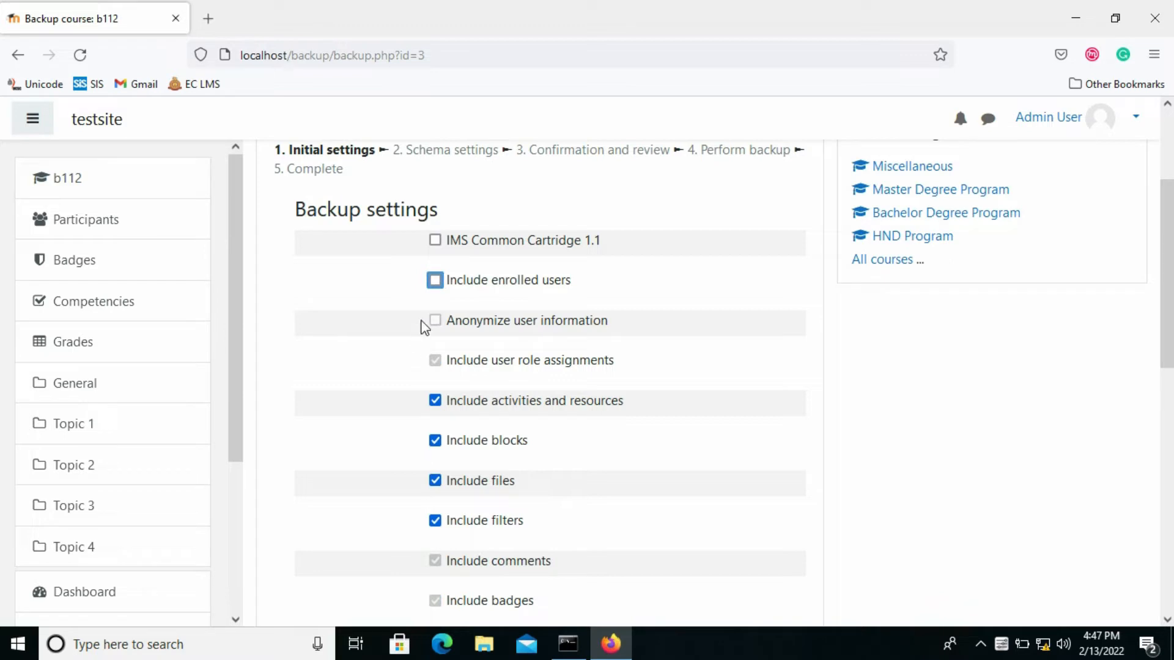
scroll(418, 331, down, 3)
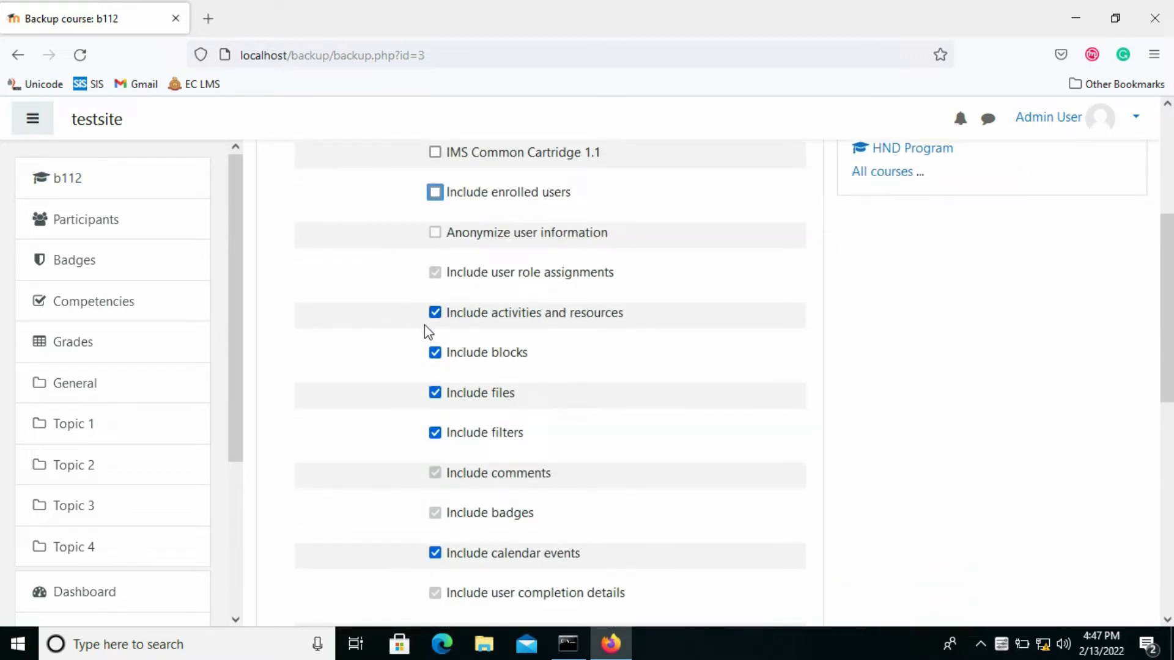
click(433, 308)
scroll(415, 353, down, 3)
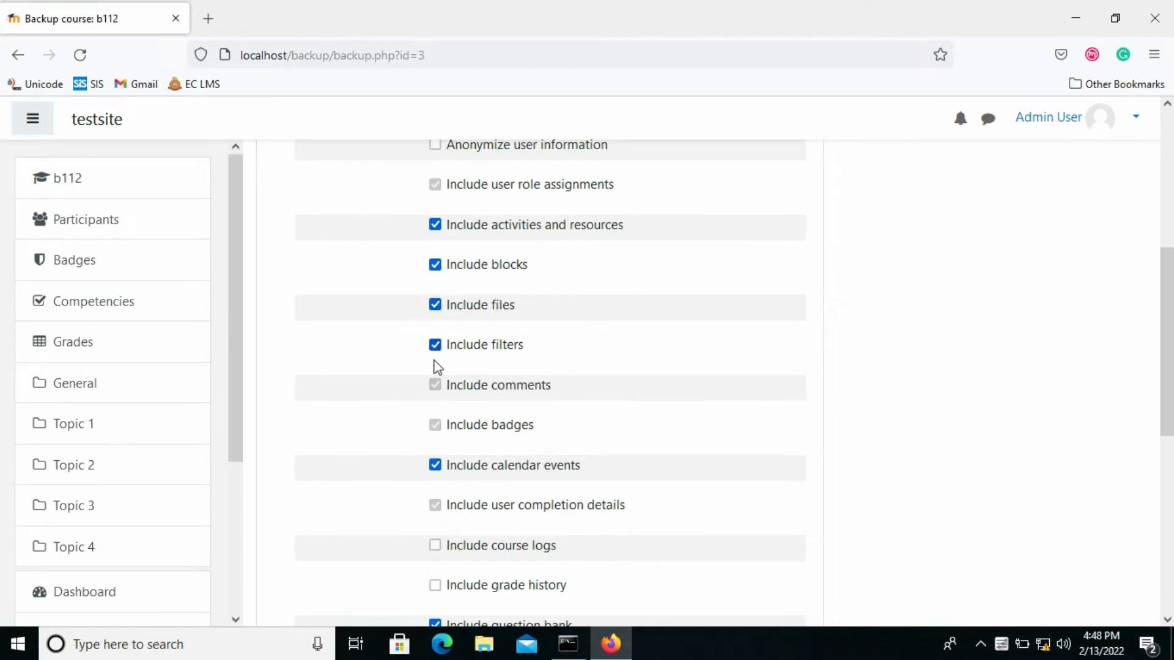
Exclude filters and calendar events from the backup and review the remaining backup settings
scroll(431, 356, down, 3)
click(435, 260)
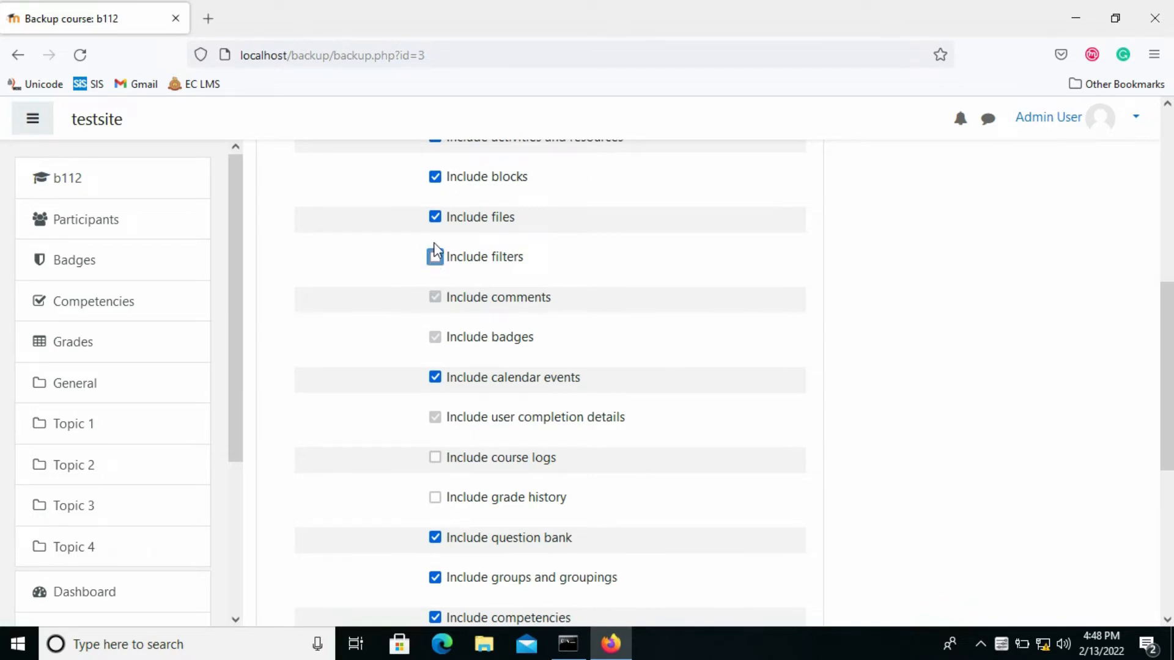
scroll(405, 277, down, 3)
click(434, 290)
scroll(401, 291, down, 3)
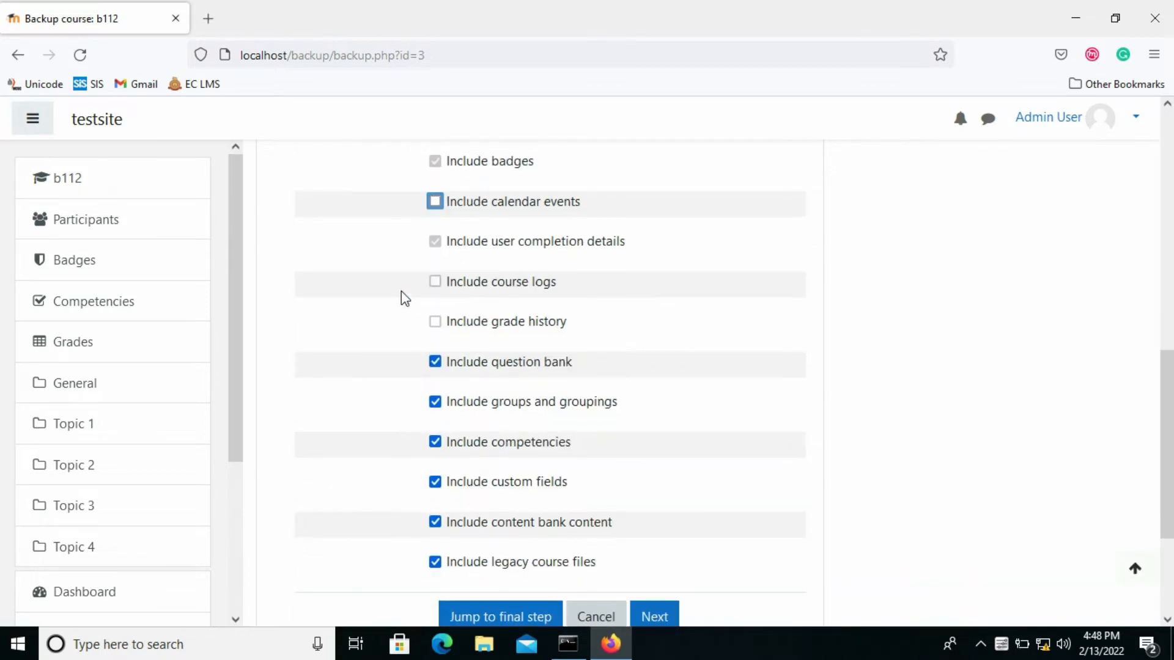
scroll(401, 291, down, 3)
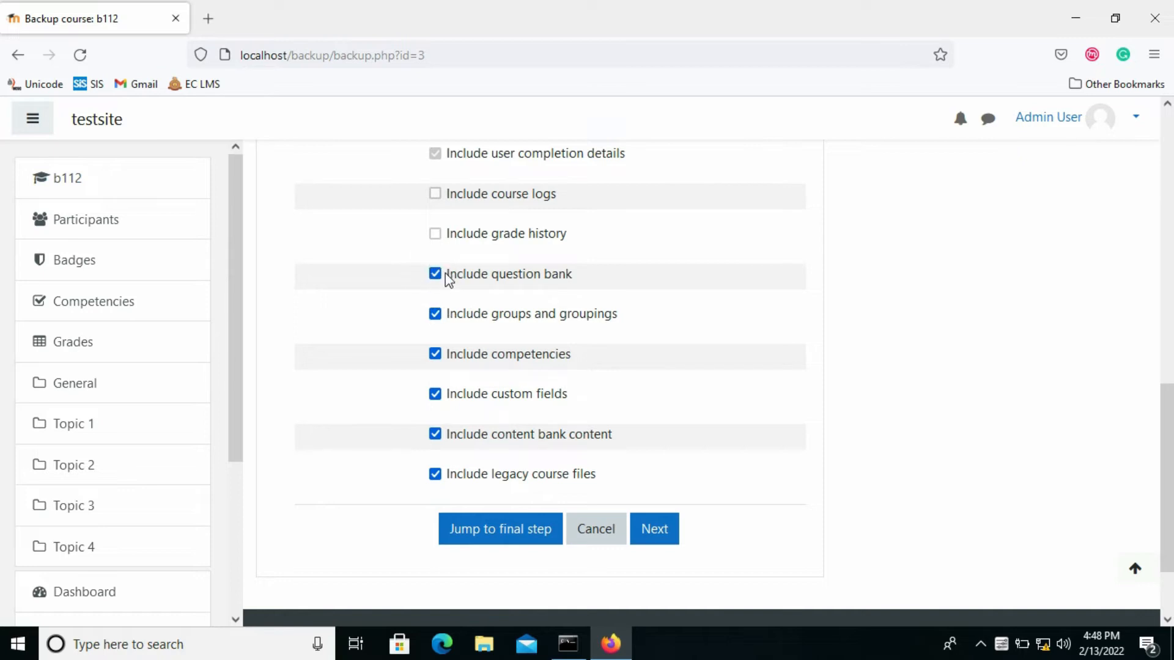
Exclude the question bank, groups and groupings, competencies, custom fields, content bank content and legacy course files from the Course B112 backup
click(435, 275)
scroll(391, 291, down, 1)
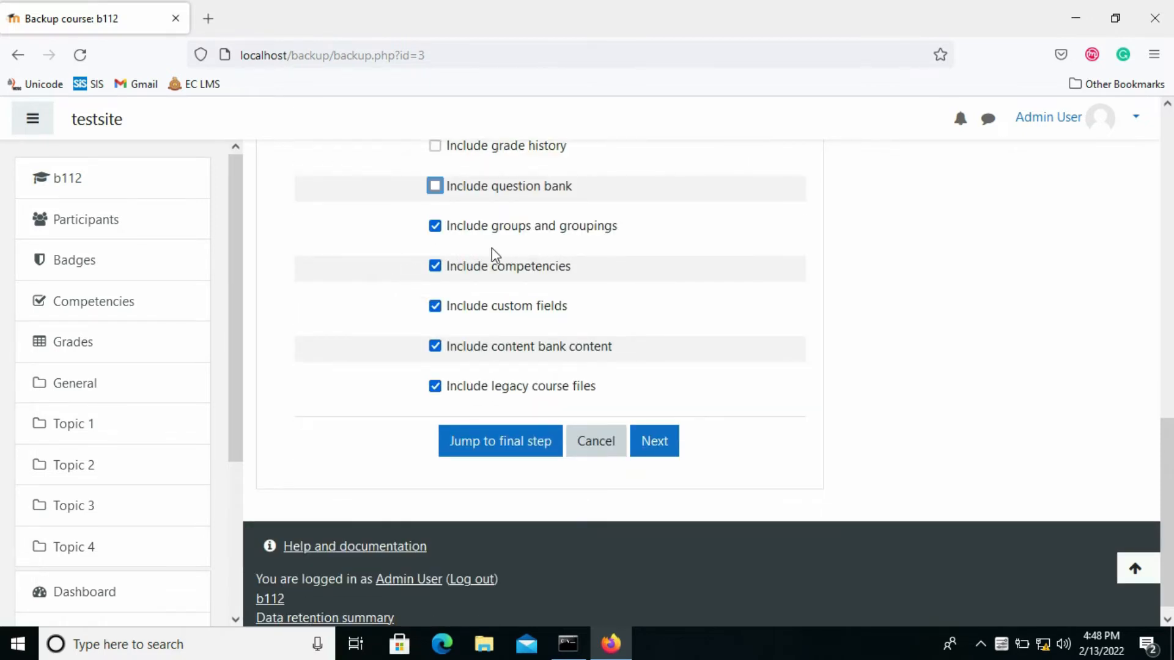
click(436, 226)
scroll(436, 272, up, 1)
click(435, 354)
click(435, 394)
click(435, 434)
click(434, 474)
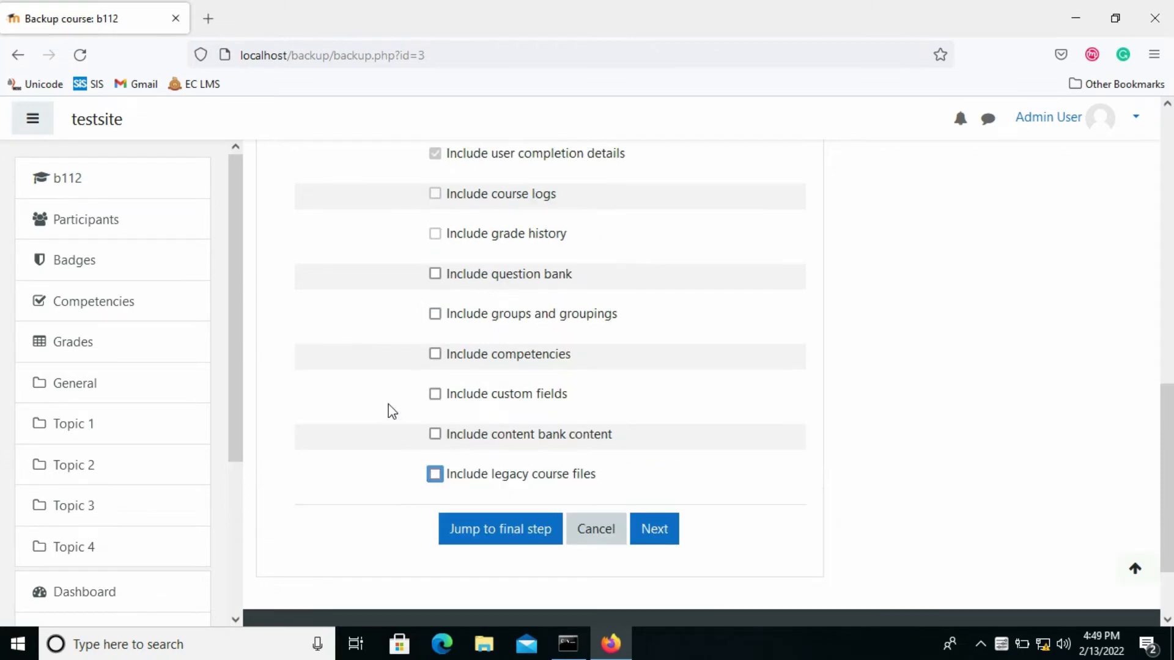
Recheck the initial backup settings and proceed to the schema settings
scroll(388, 402, up, 5)
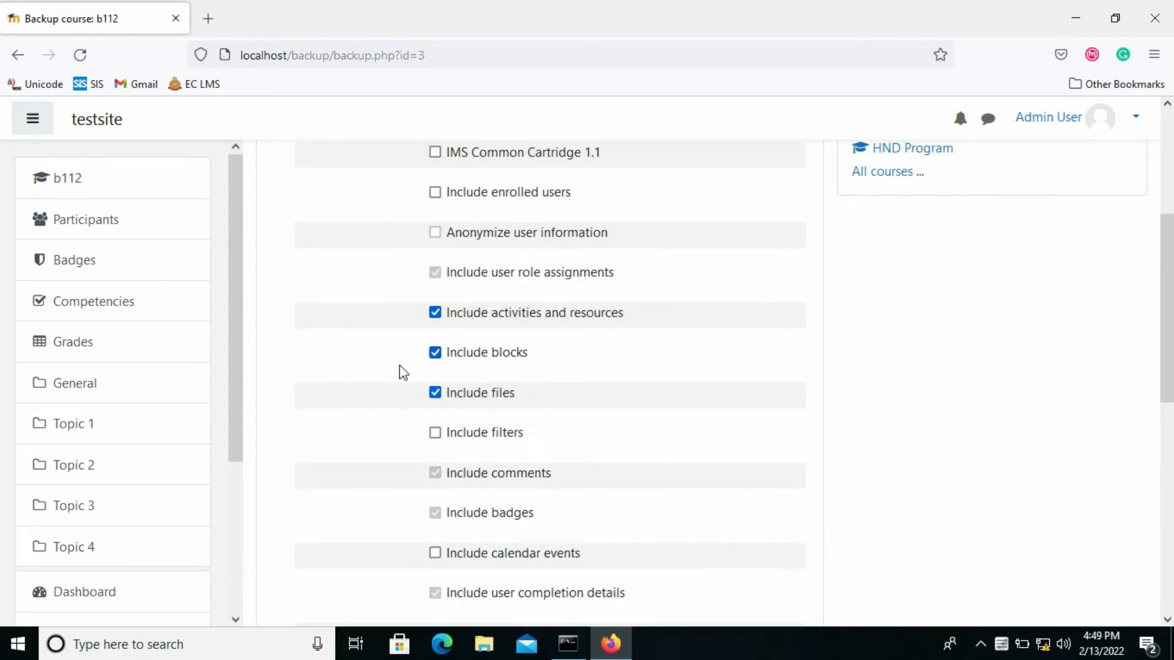
scroll(435, 428, up, 2)
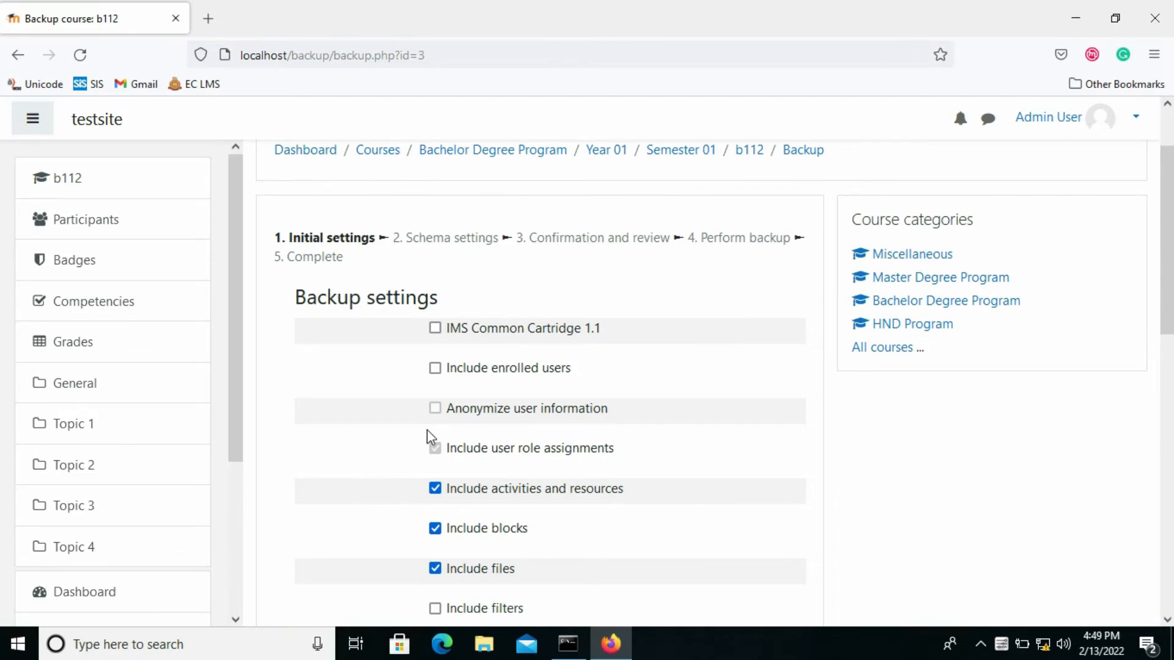
scroll(427, 429, down, 8)
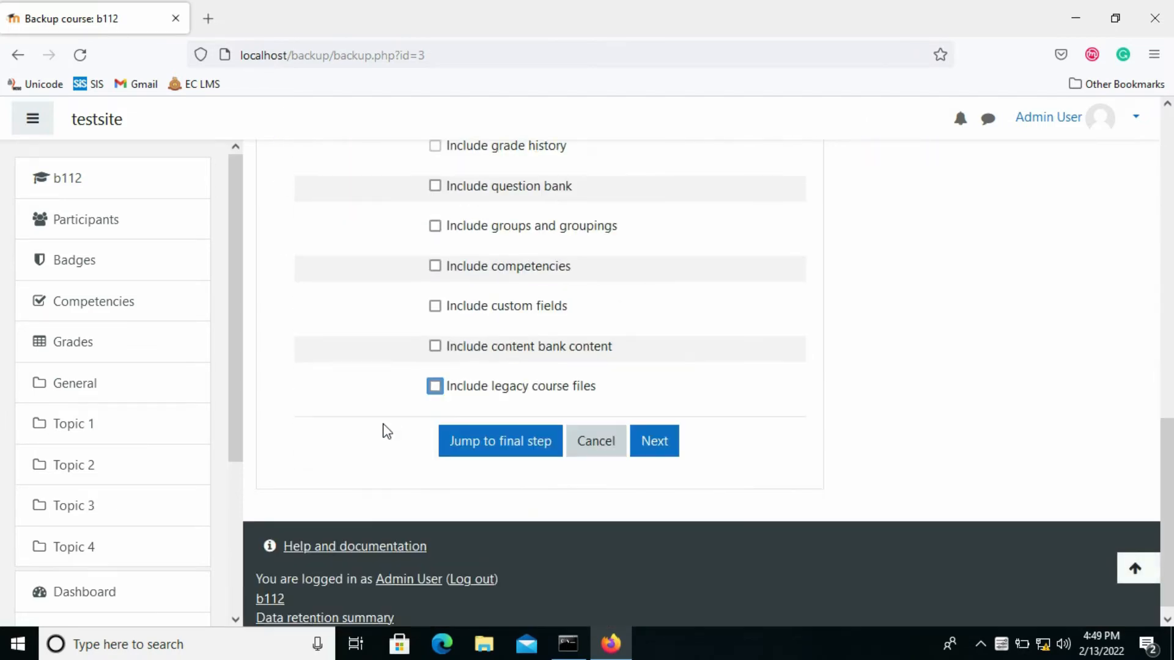
click(658, 444)
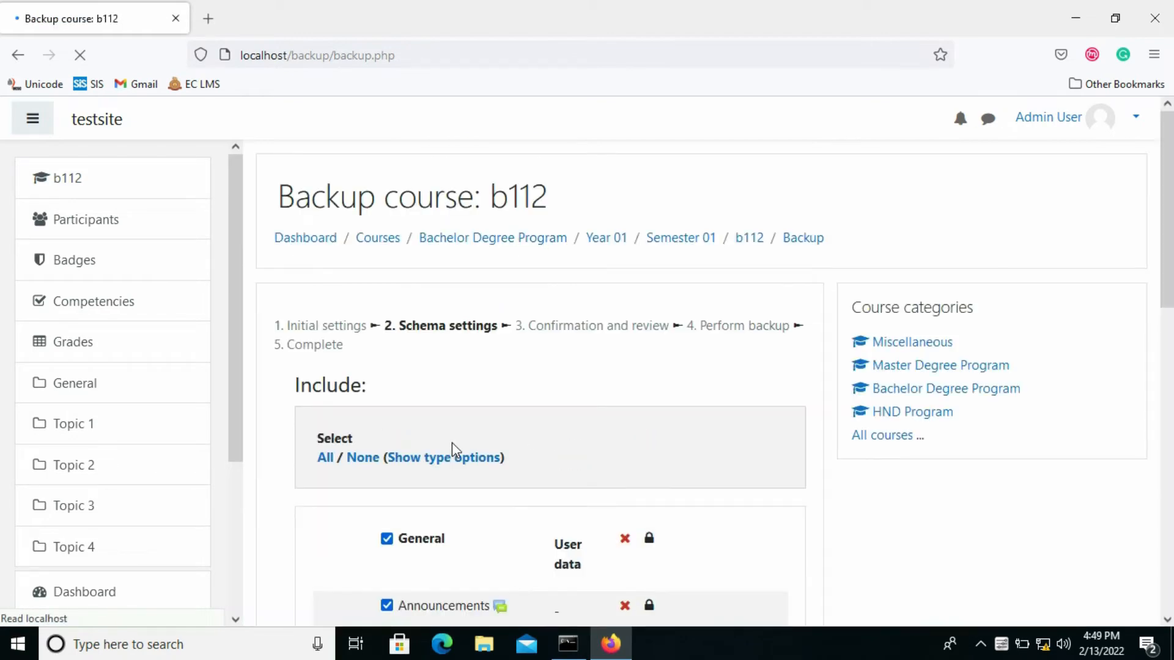
Keep the General section and Topics 1 to 4 included in the backup and proceed to confirmation and review
scroll(420, 439, down, 3)
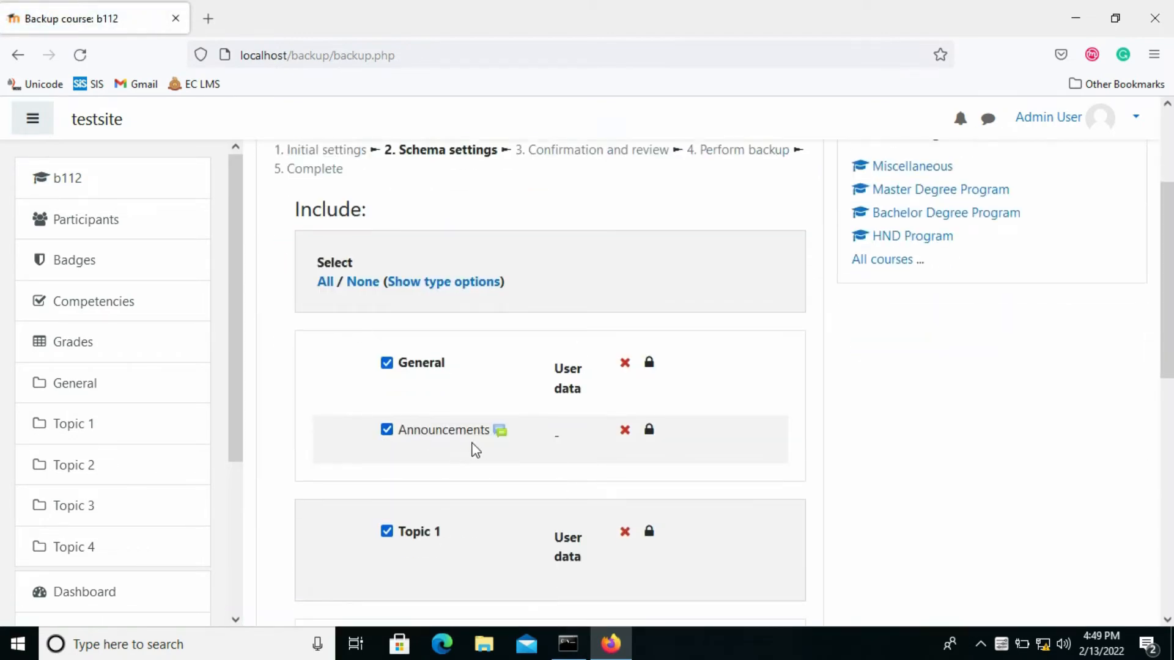
scroll(476, 451, down, 10)
scroll(481, 468, up, 7)
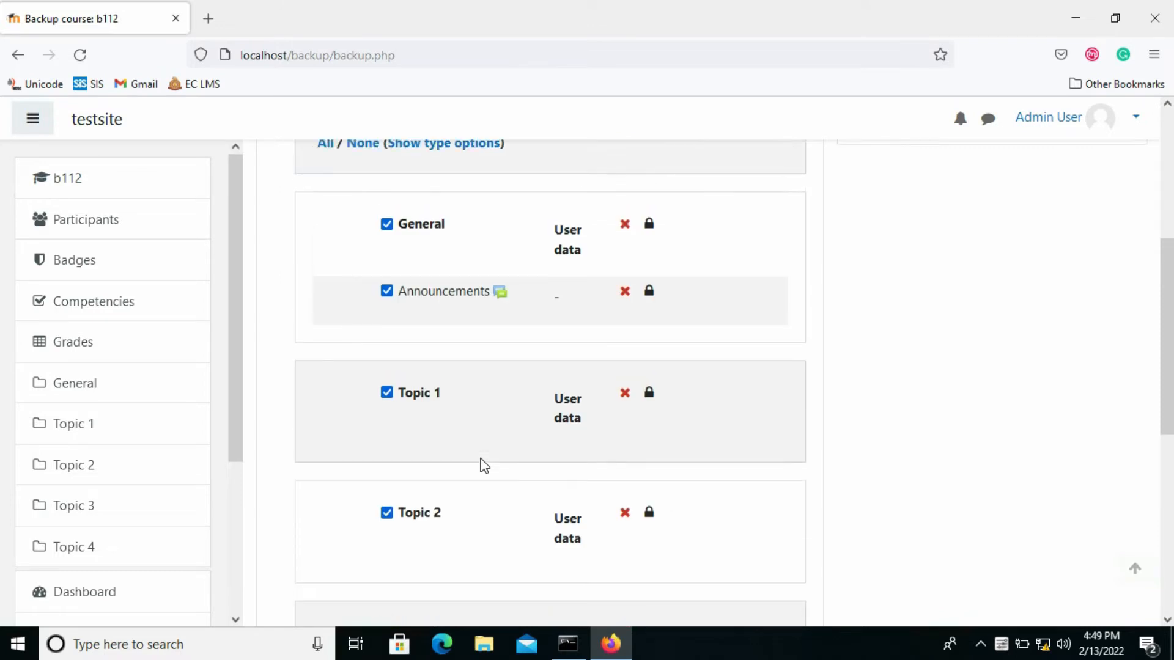
scroll(481, 466, up, 4)
scroll(519, 498, down, 2)
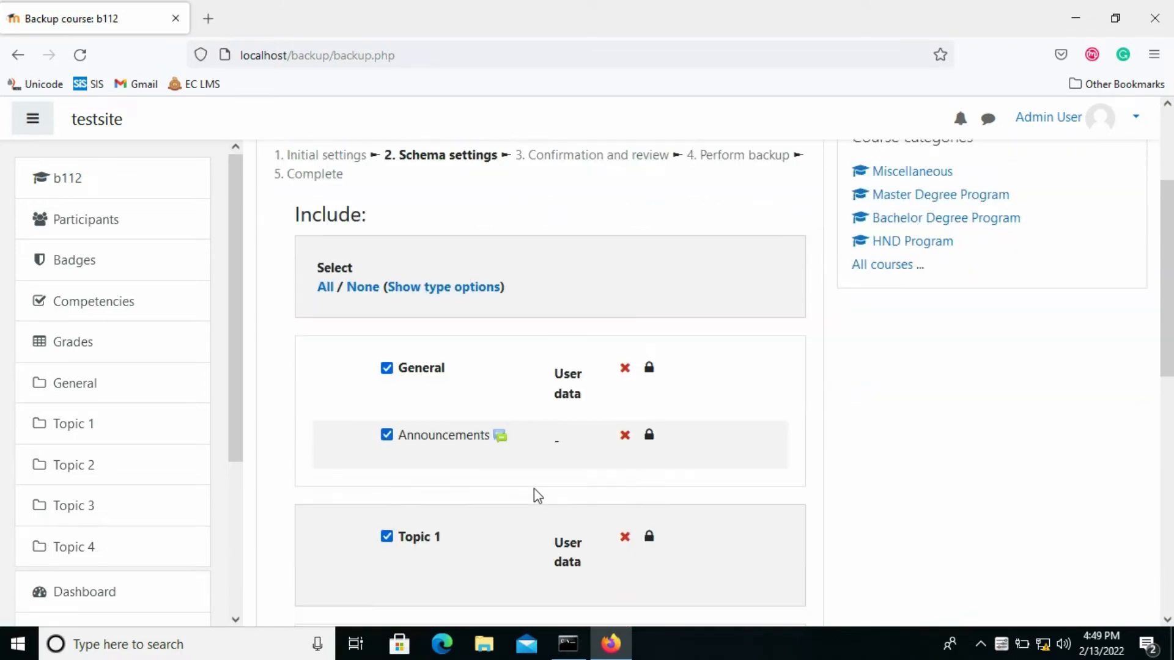
scroll(536, 495, down, 1)
scroll(538, 518, down, 8)
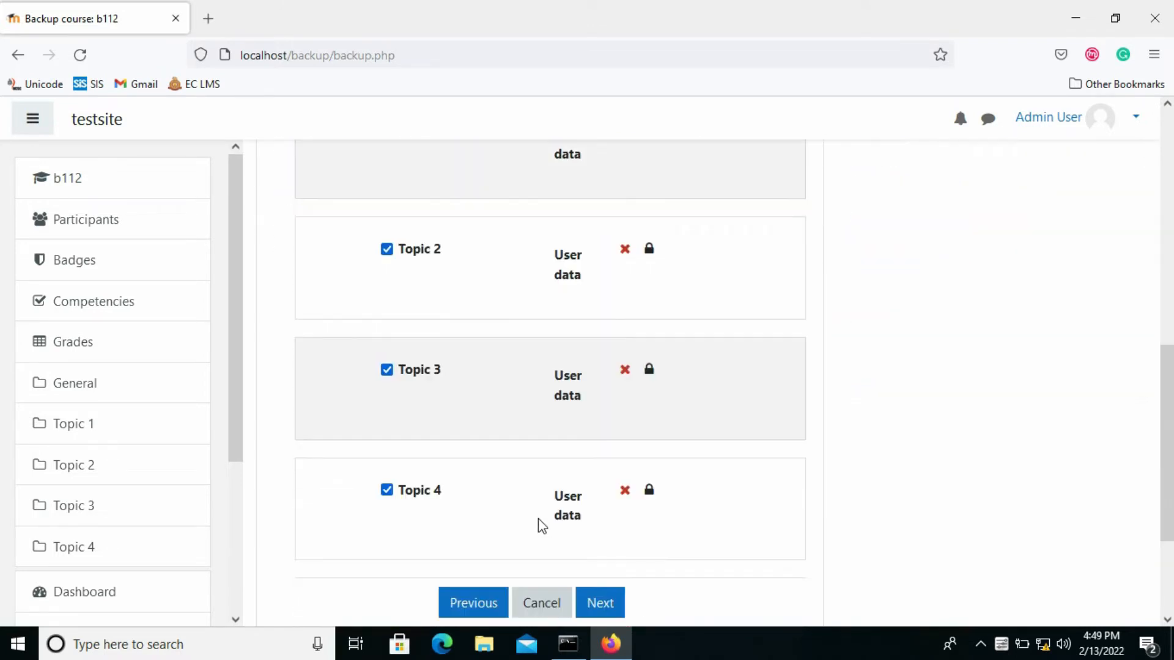
click(613, 521)
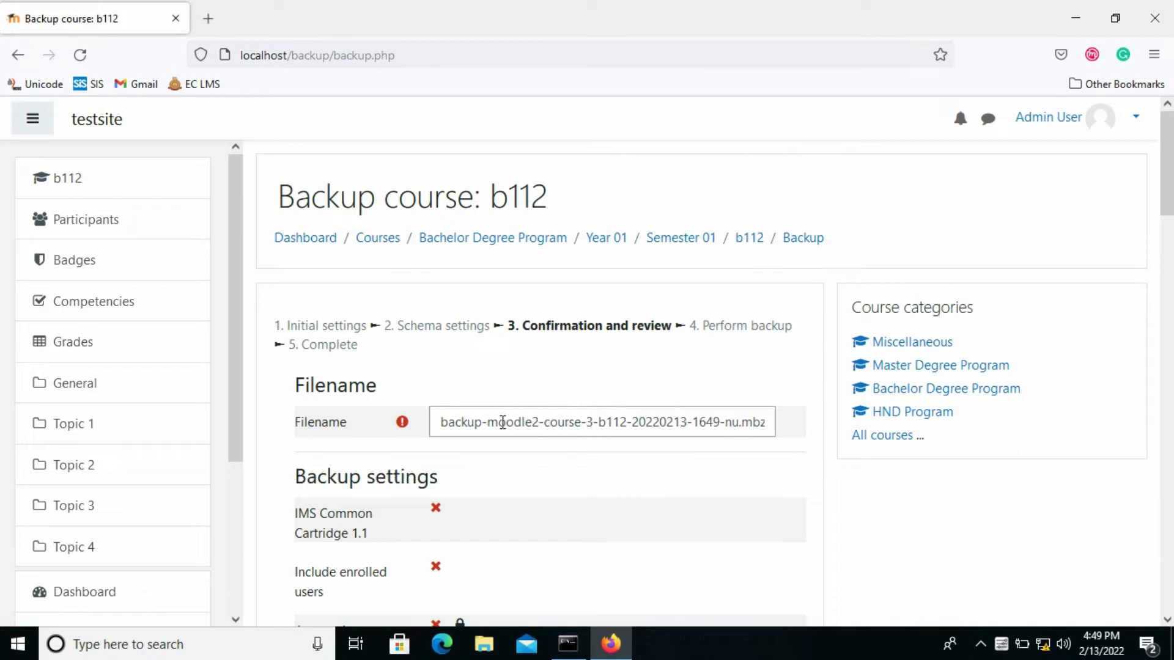
Review the filename, settings and included items, perform the Course B112 backup and continue to the restore page
scroll(531, 437, down, 5)
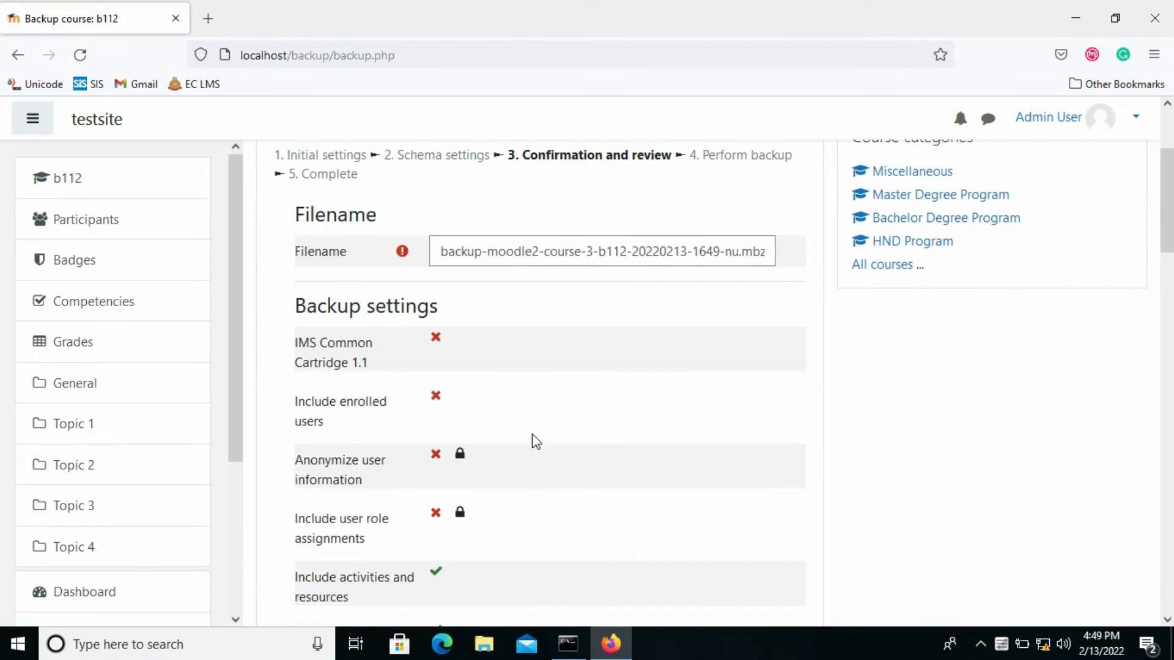
scroll(476, 357, up, 3)
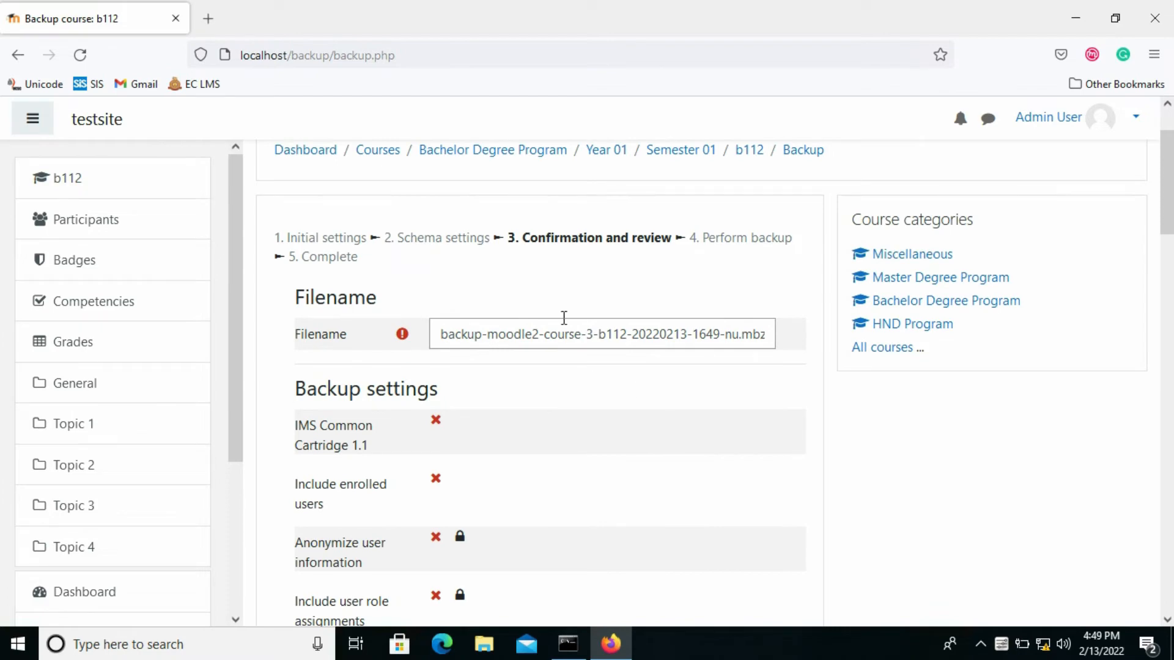
scroll(548, 409, down, 10)
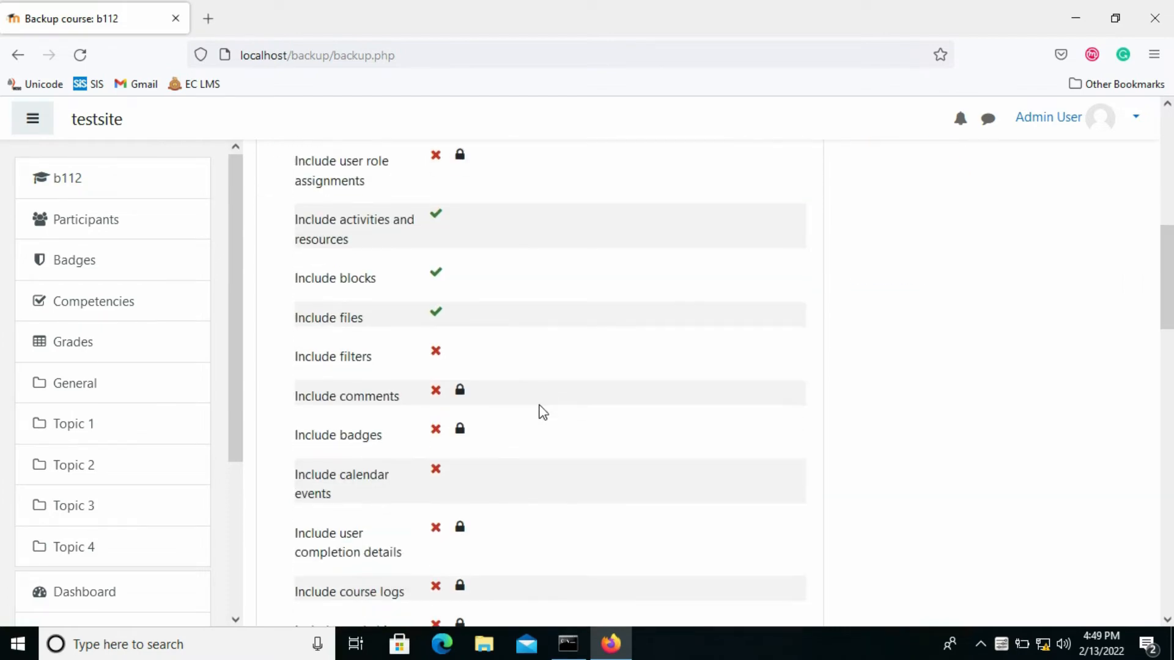
scroll(543, 413, down, 7)
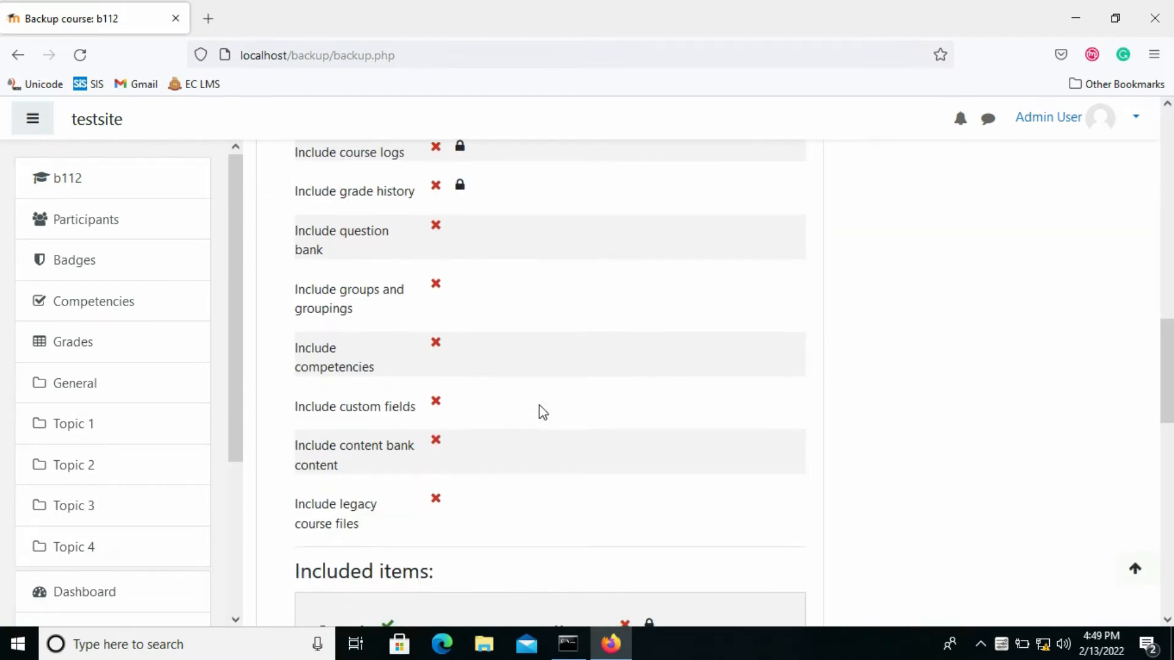
scroll(537, 408, down, 11)
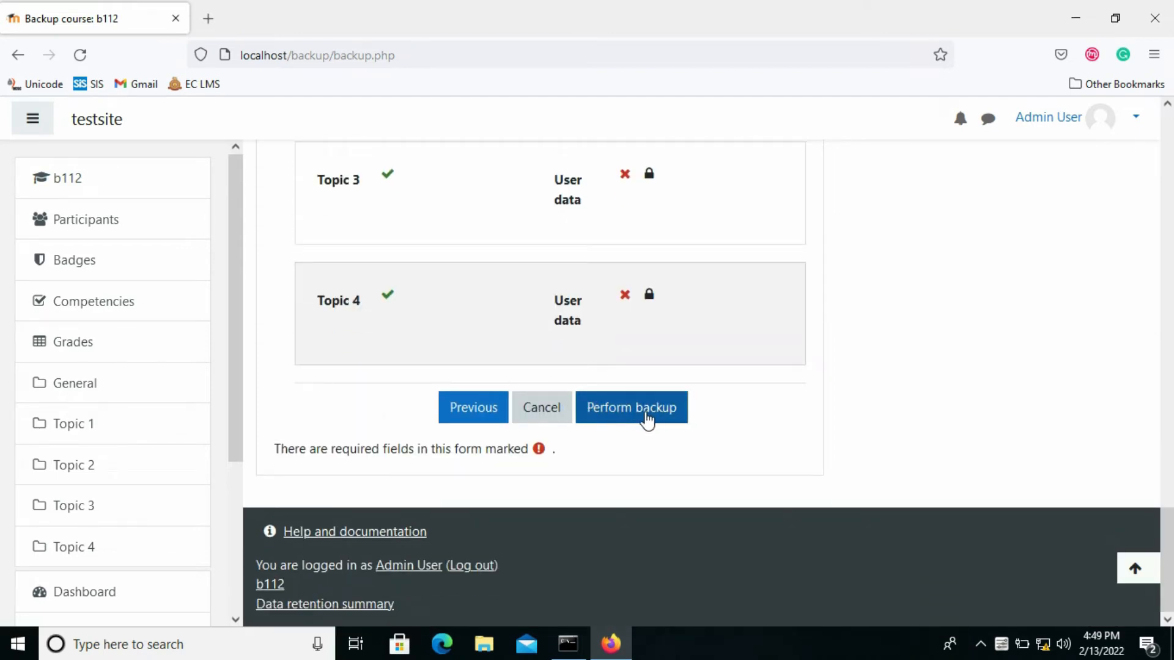
click(645, 415)
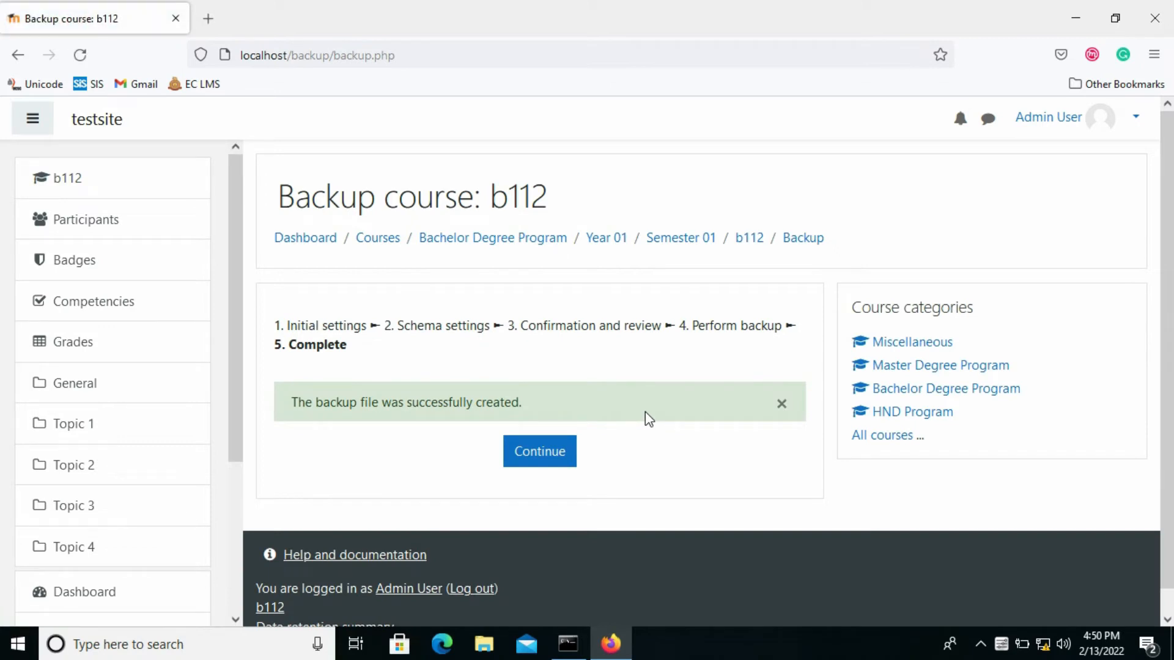
click(535, 459)
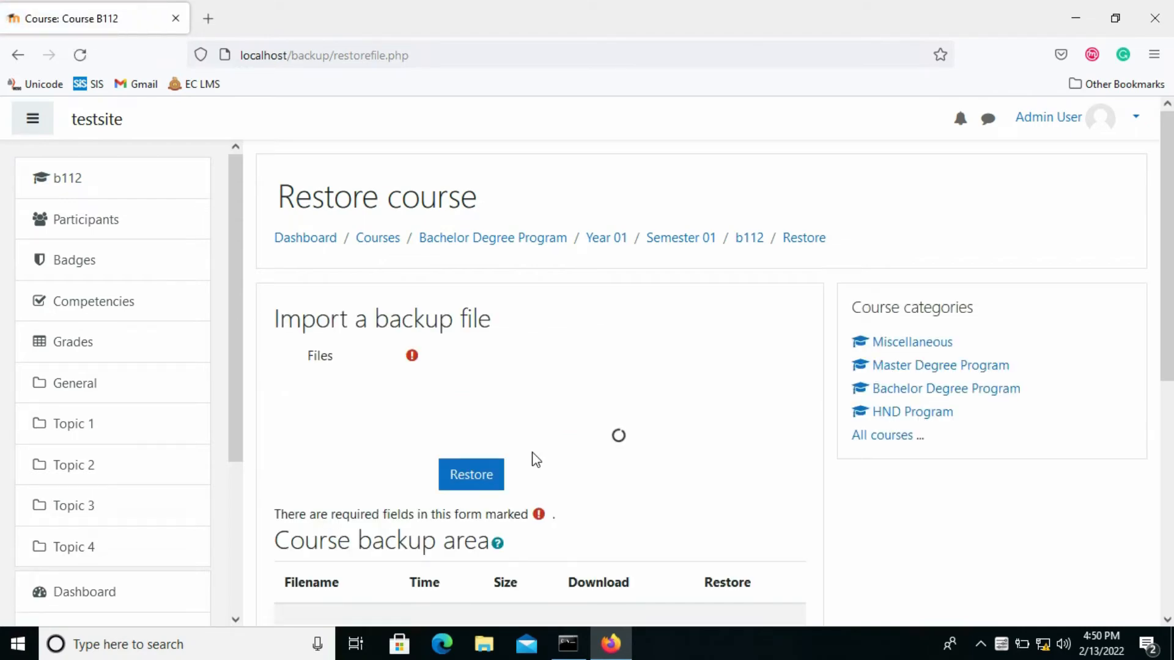
Examine the backup file import area, the course backup area and the user private backup area
scroll(535, 459, down, 5)
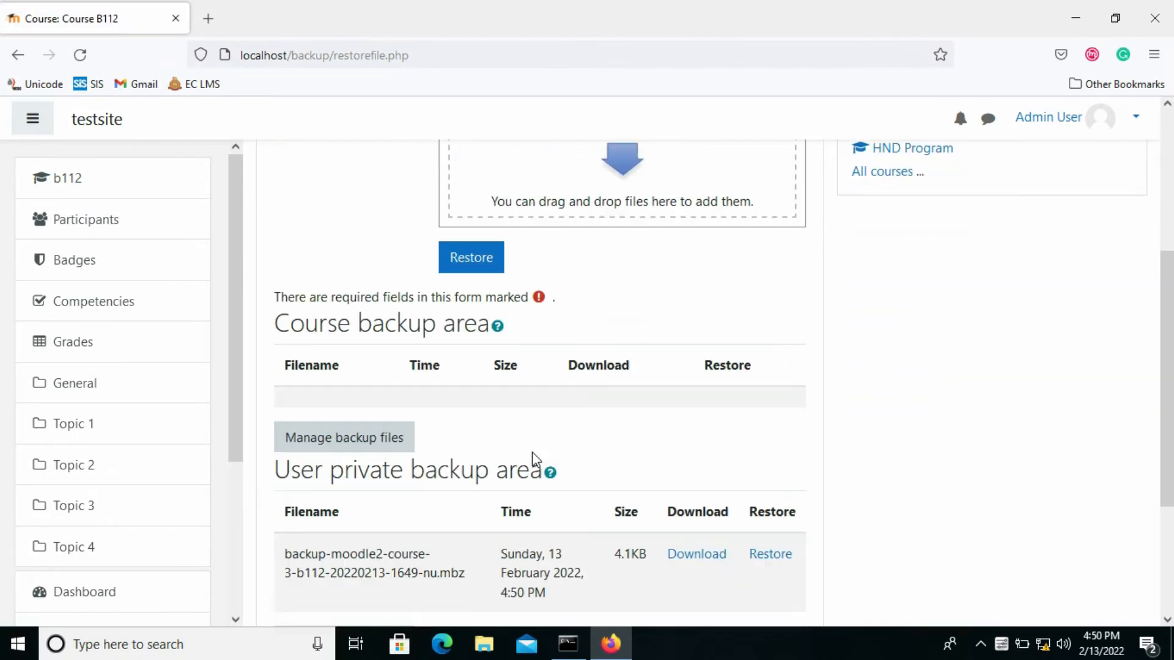
scroll(531, 453, down, 2)
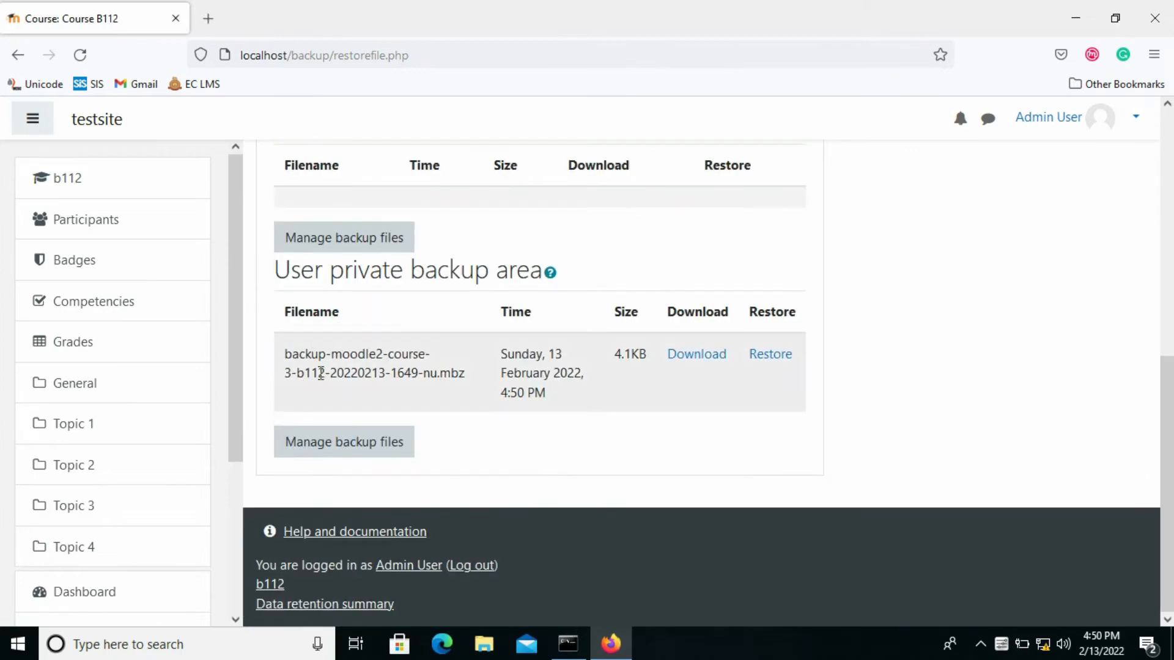
scroll(615, 391, up, 6)
scroll(465, 354, up, 2)
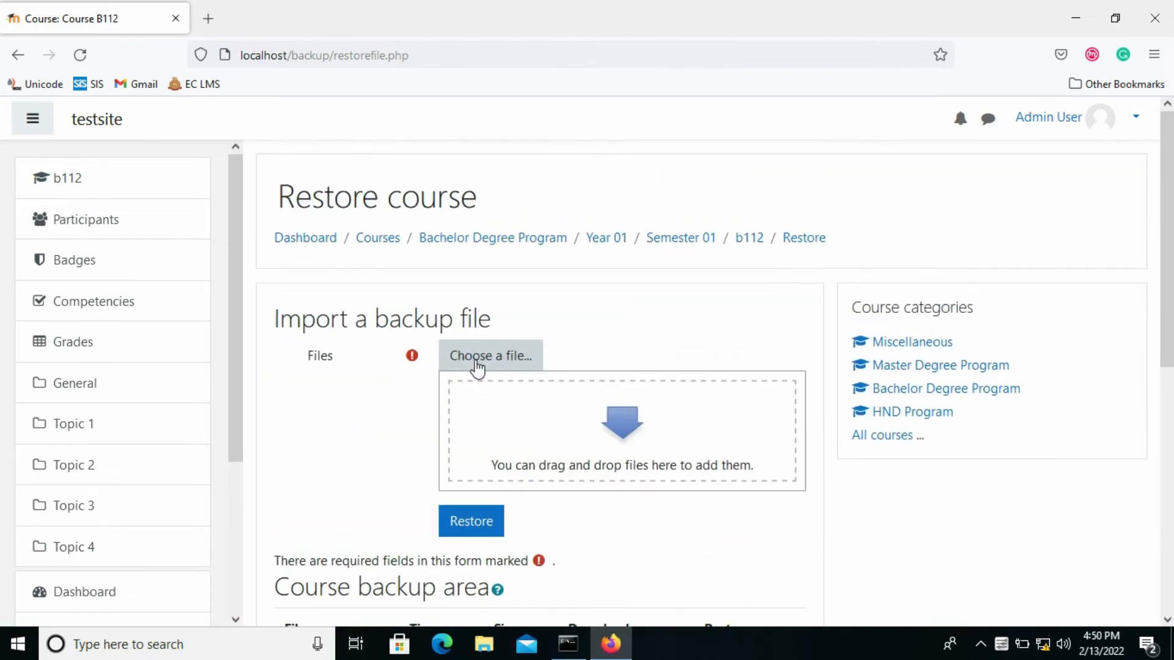
scroll(453, 373, down, 7)
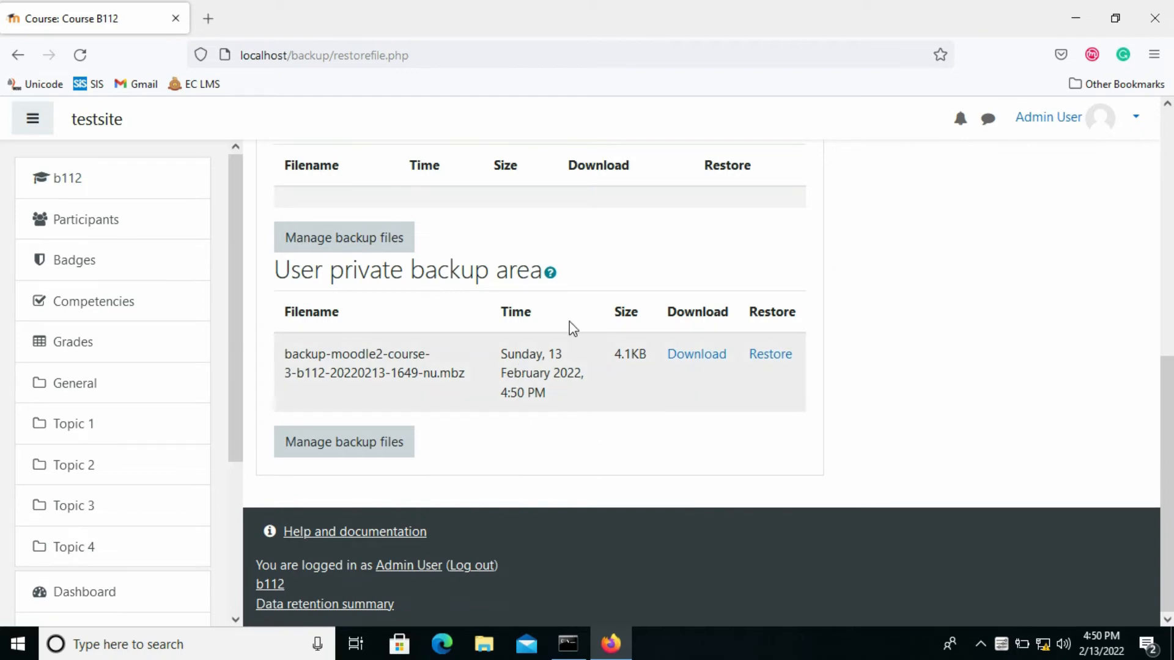
scroll(524, 373, up, 2)
scroll(524, 380, down, 1)
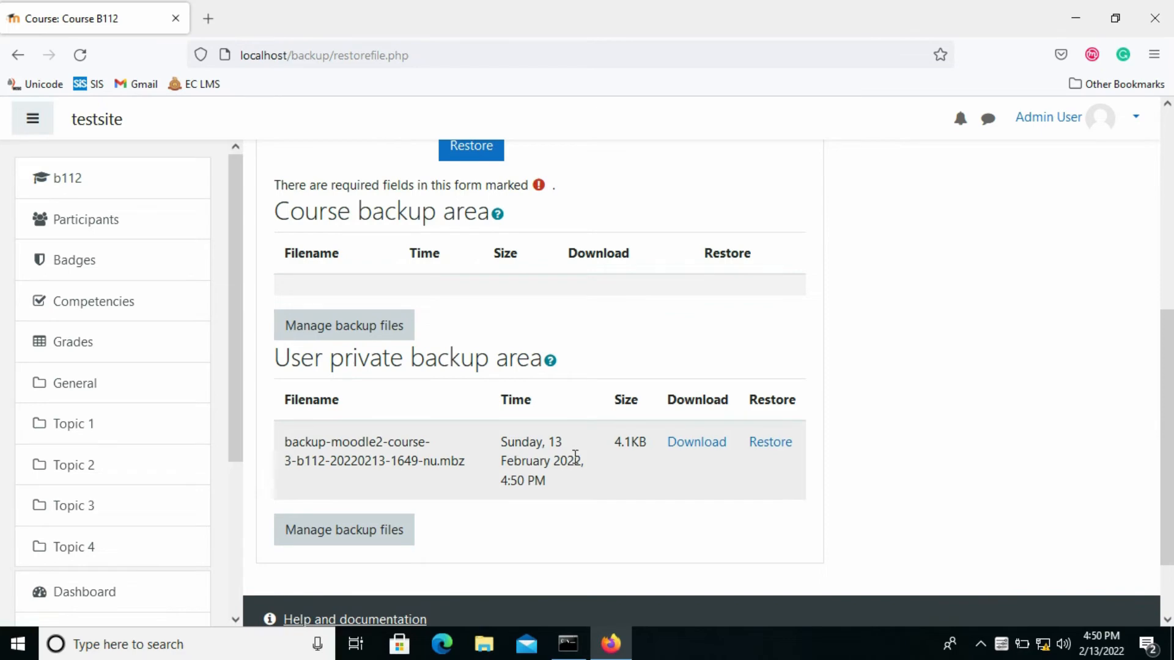
scroll(575, 457, down, 2)
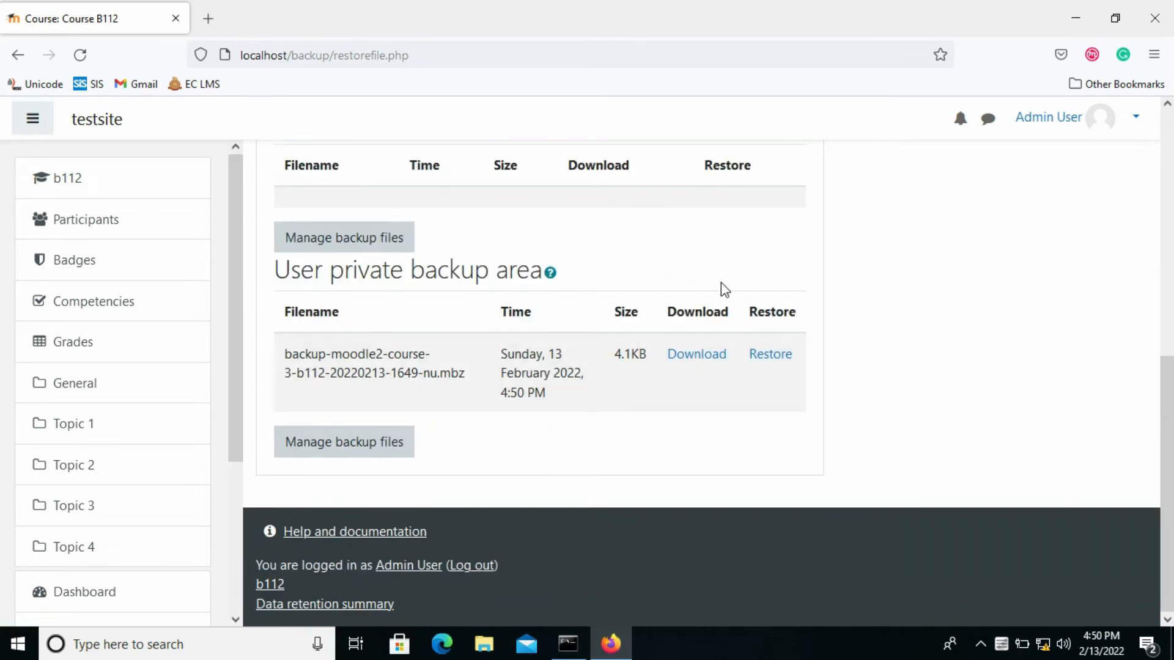
scroll(547, 441, up, 2)
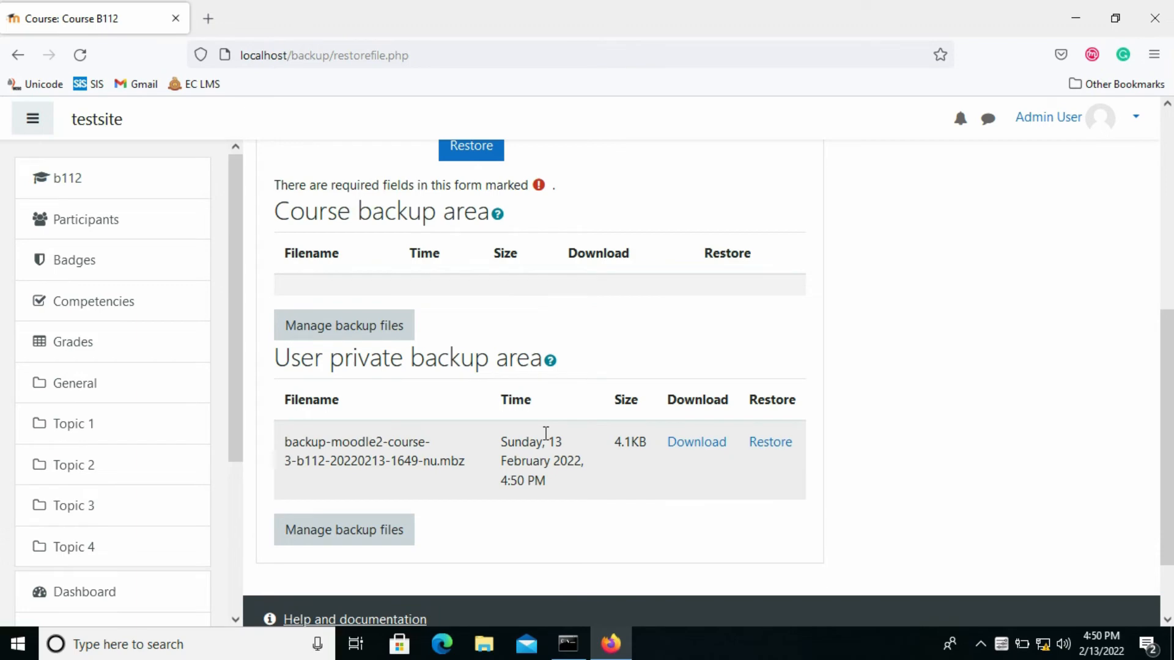
scroll(546, 433, up, 4)
scroll(544, 433, down, 4)
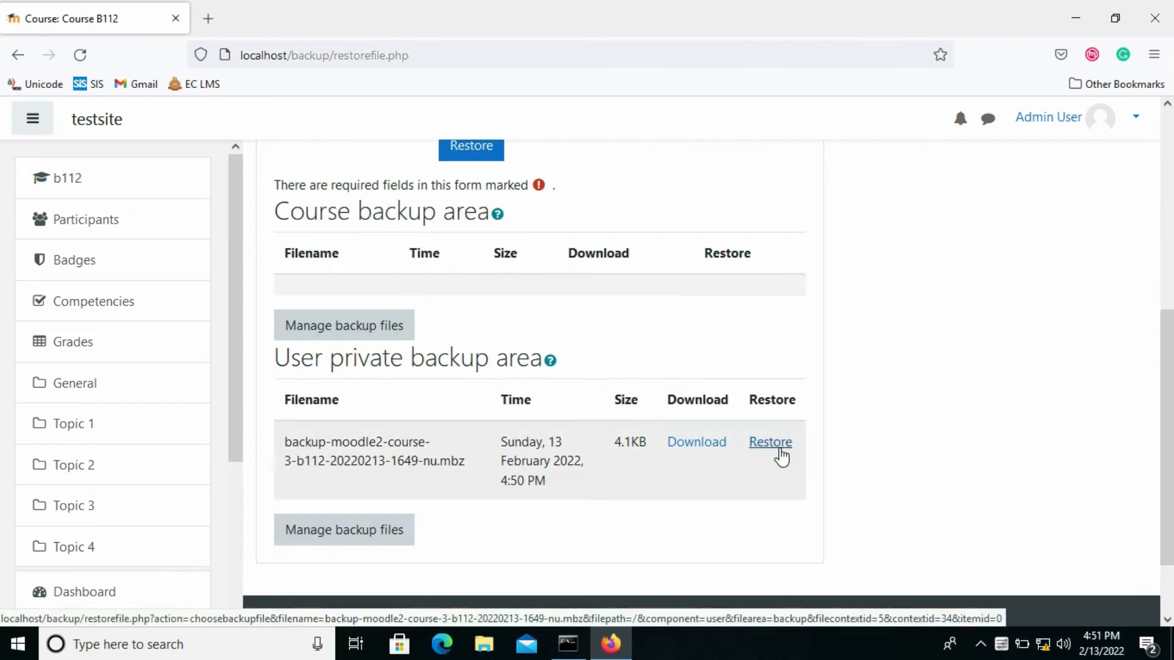
Return to the Course B112 page and open its Restore page from the course administration options
scroll(516, 550, up, 6)
click(753, 240)
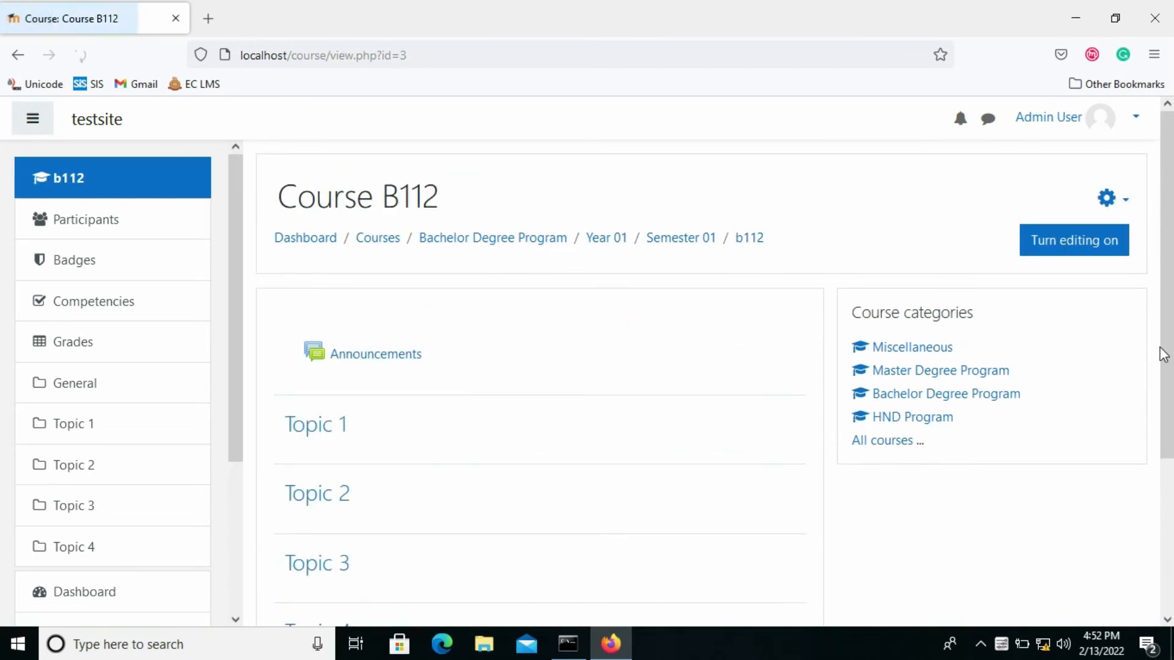
click(1116, 200)
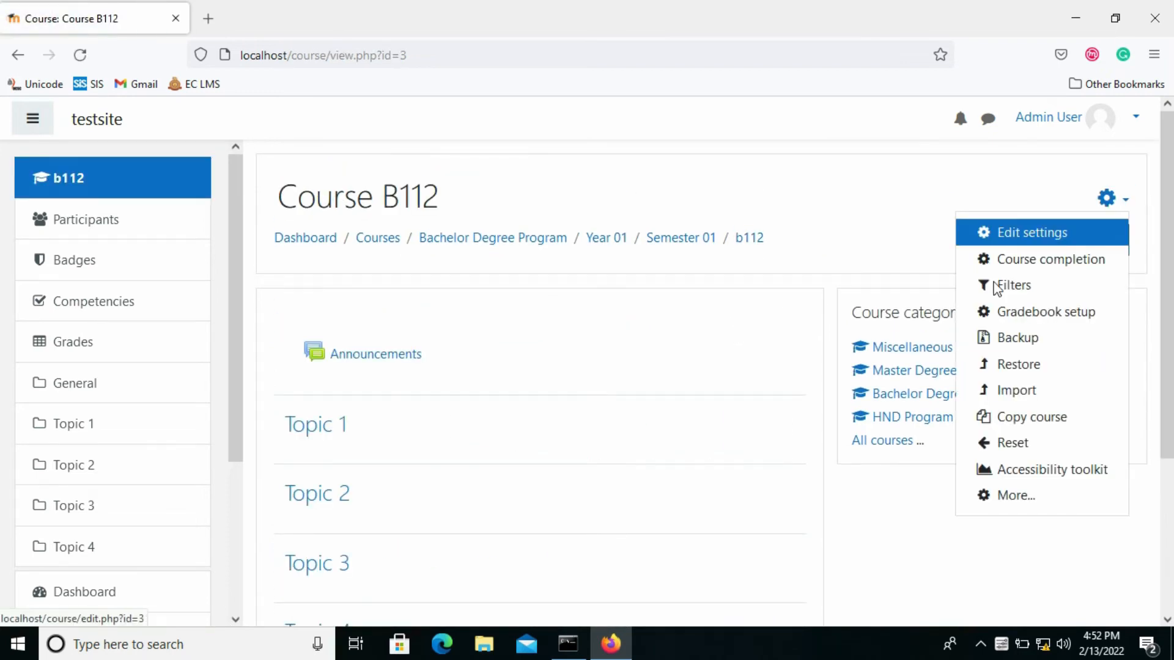
click(1030, 369)
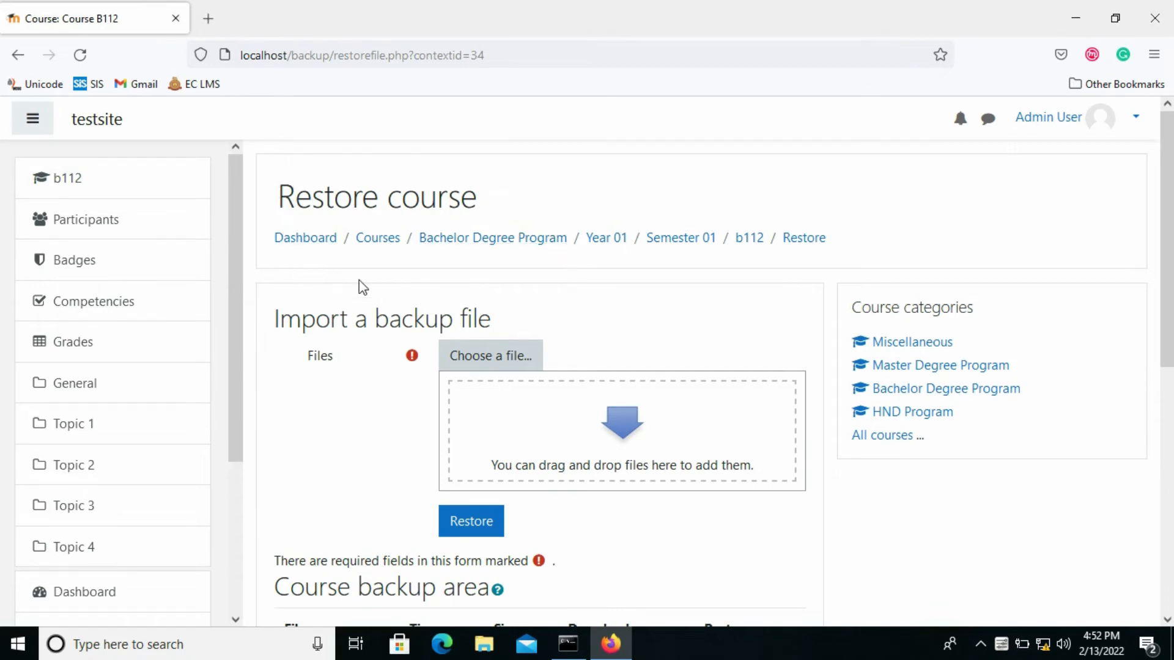
scroll(358, 280, down, 6)
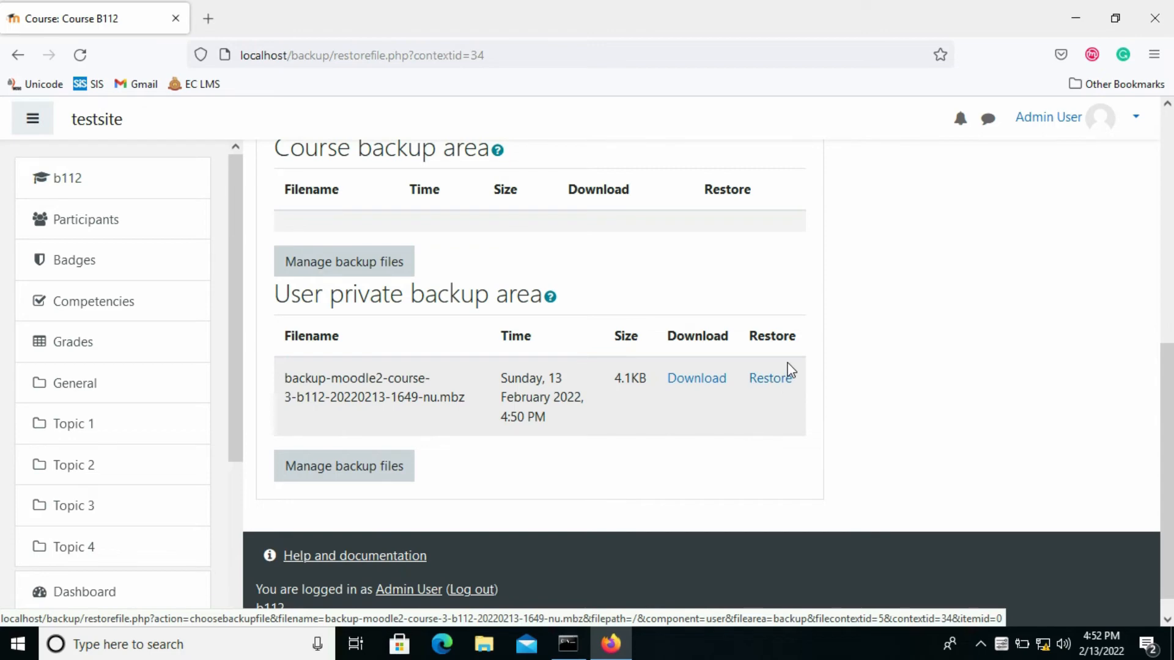
scroll(766, 409, up, 6)
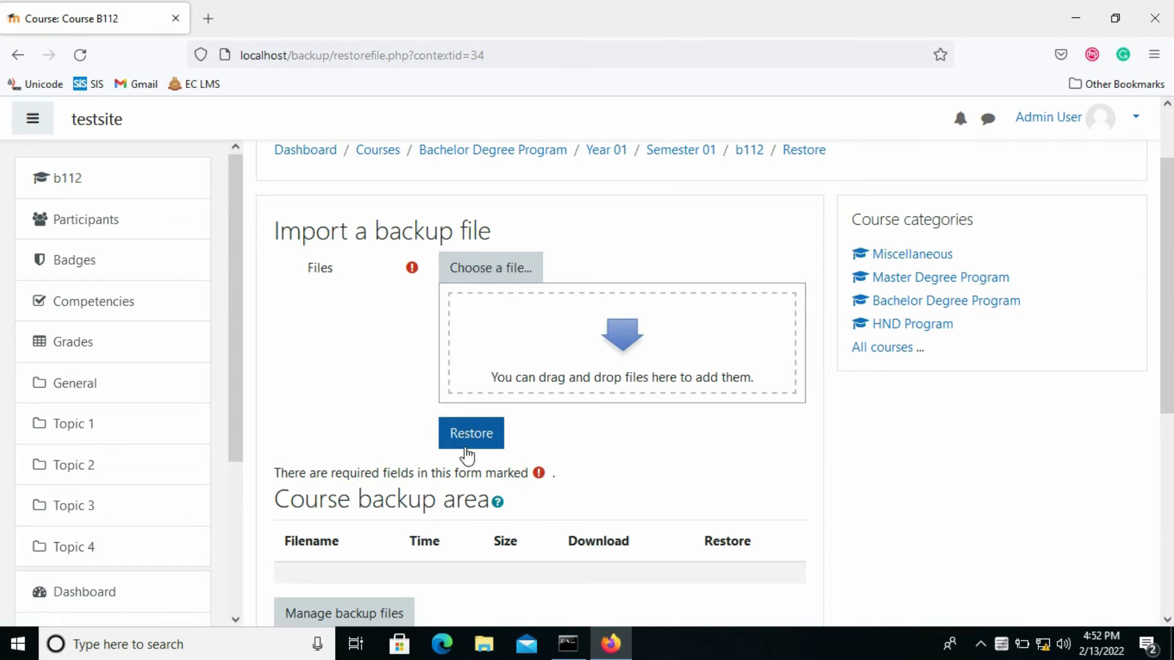
scroll(687, 429, down, 5)
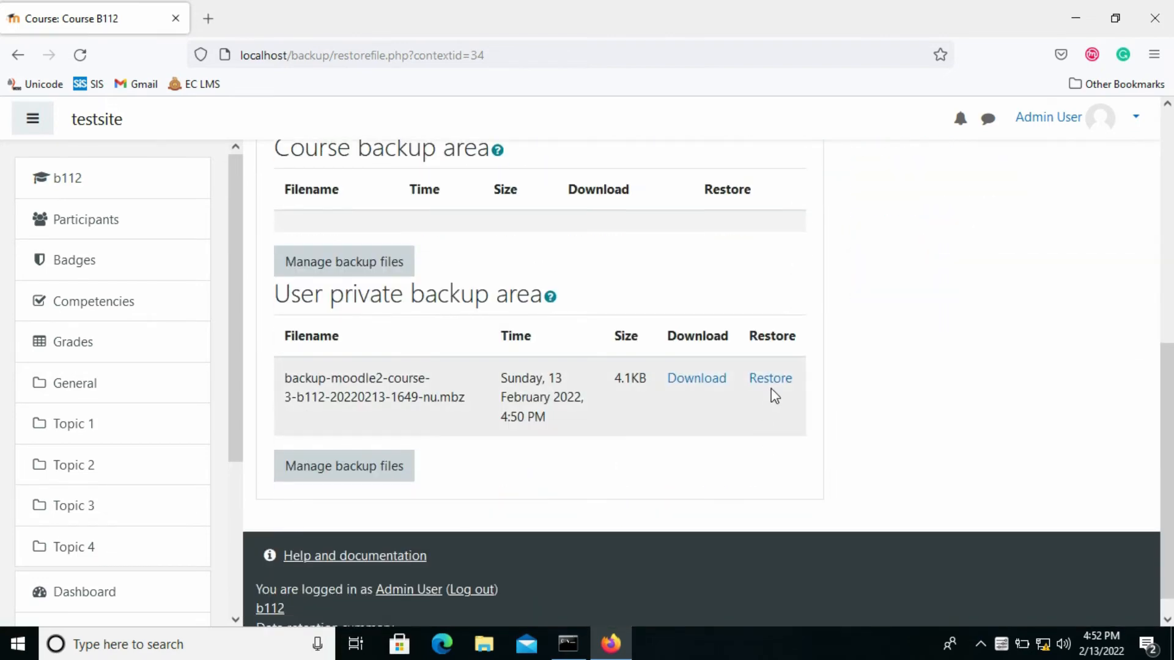
click(776, 387)
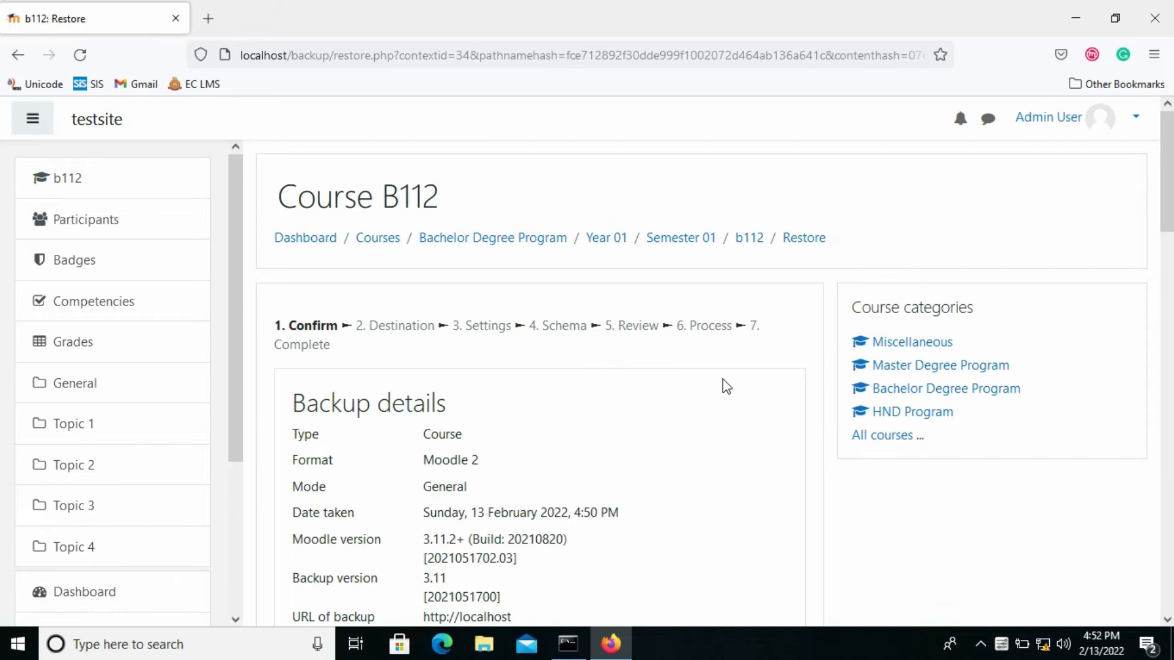
scroll(723, 382, down, 3)
scroll(572, 398, down, 15)
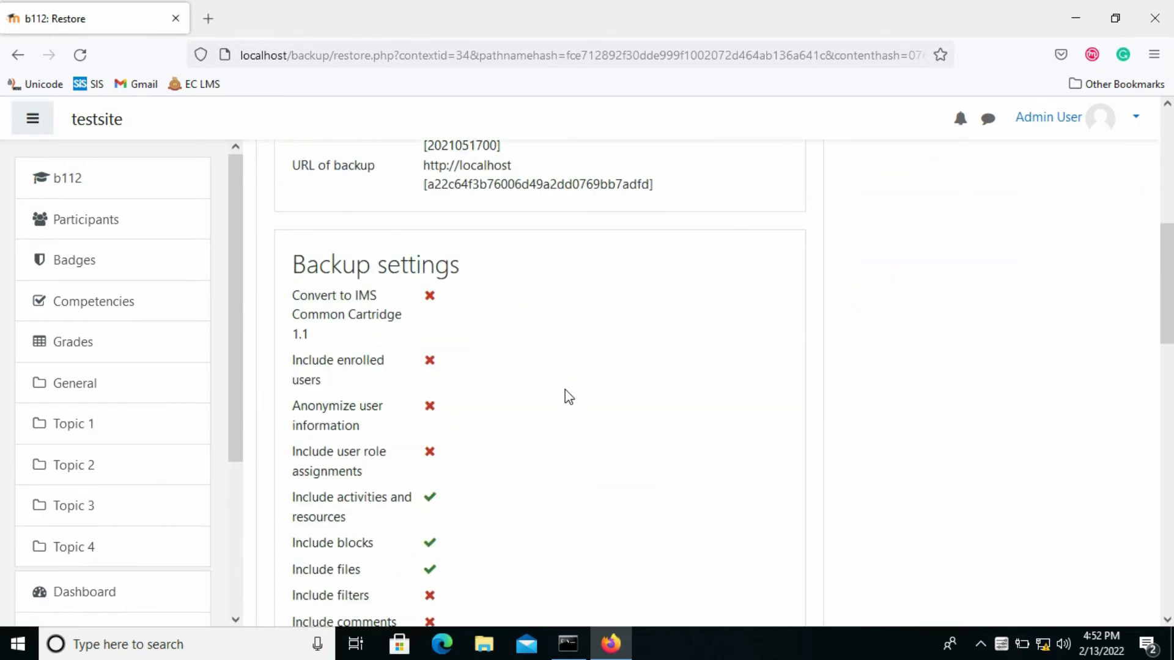
scroll(565, 389, down, 1)
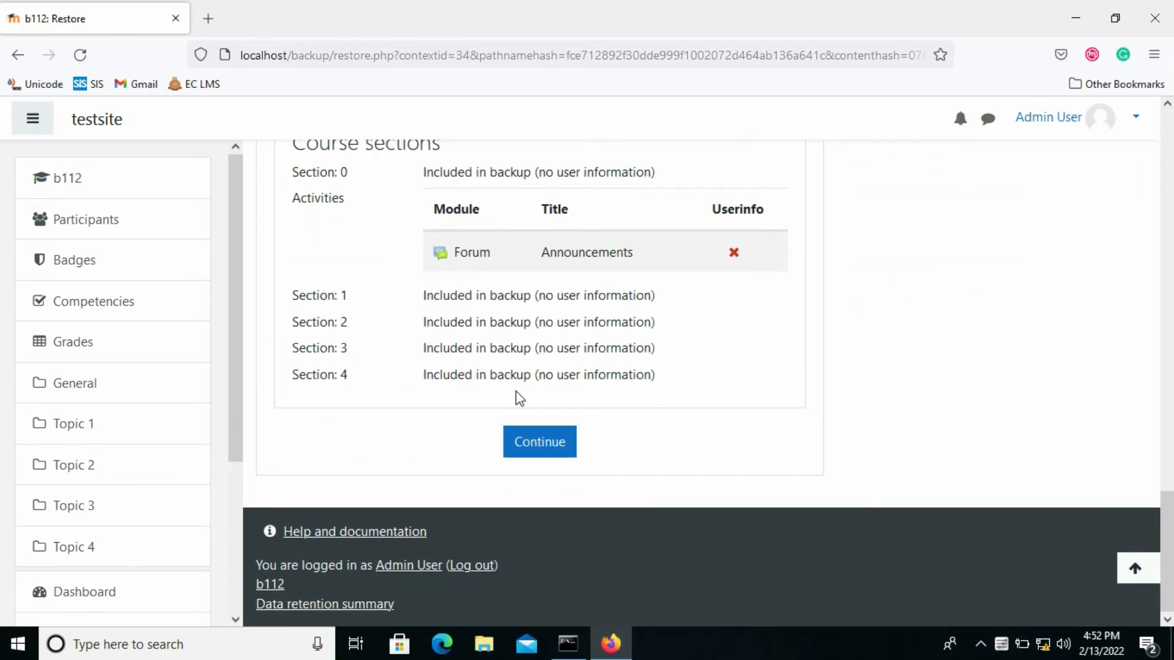
Continue to the restore destination stage and choose Semester 01 under Master Degree Program Year 01 as the new course's category
click(537, 439)
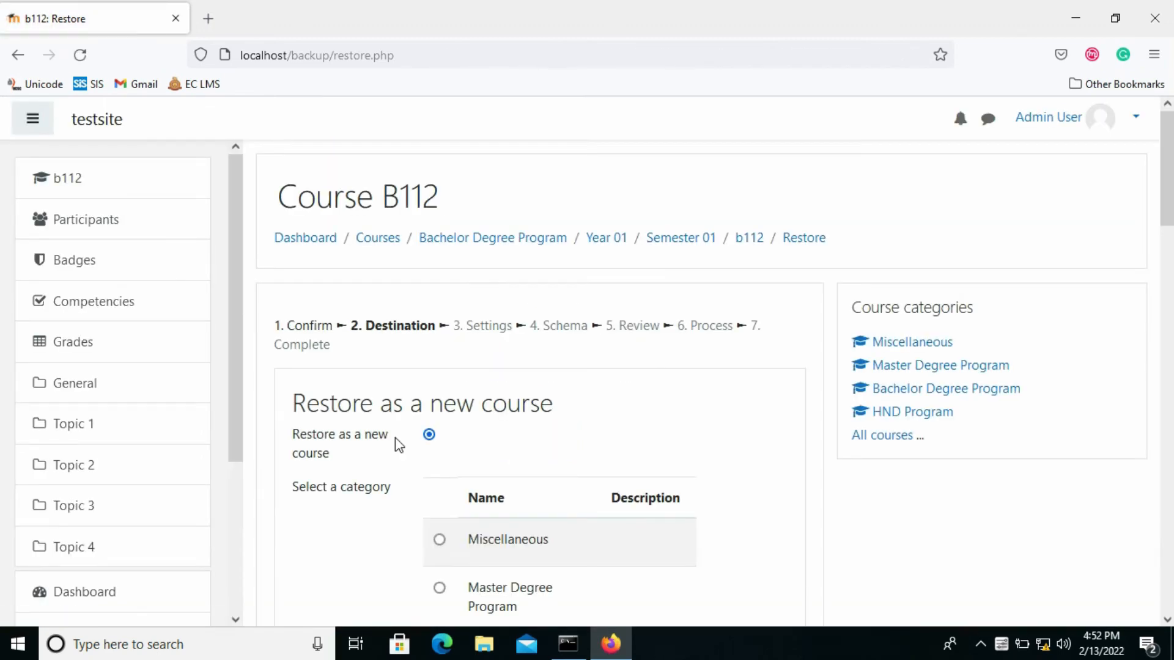
scroll(360, 441, down, 5)
scroll(359, 441, down, 3)
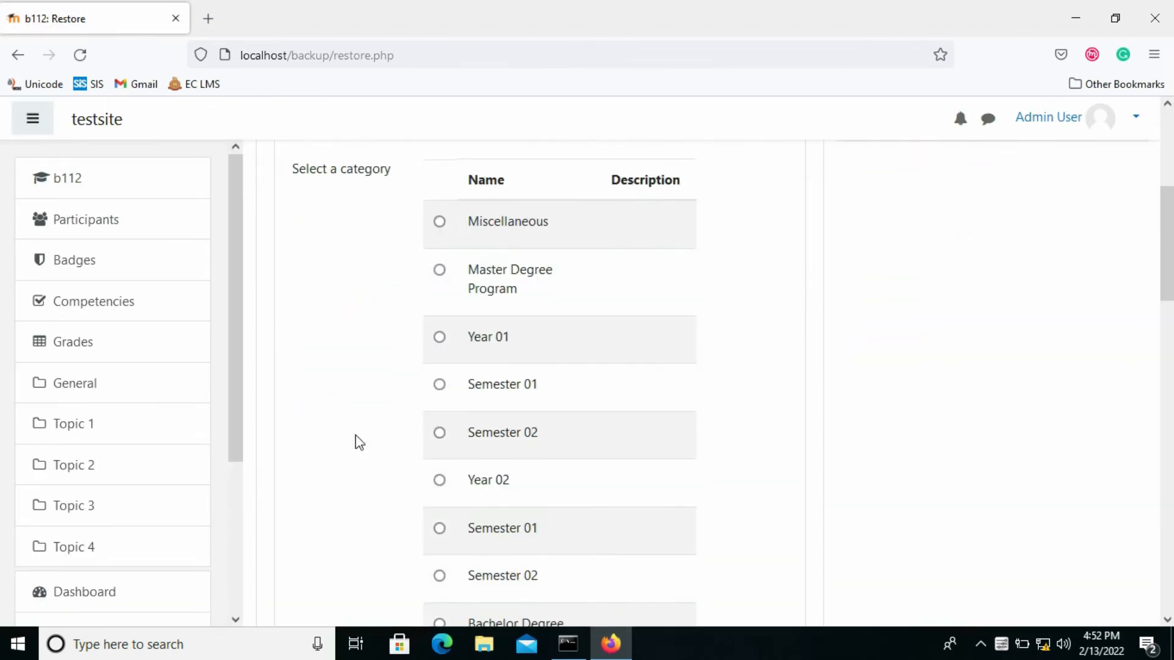
scroll(360, 441, down, 2)
scroll(358, 440, up, 6)
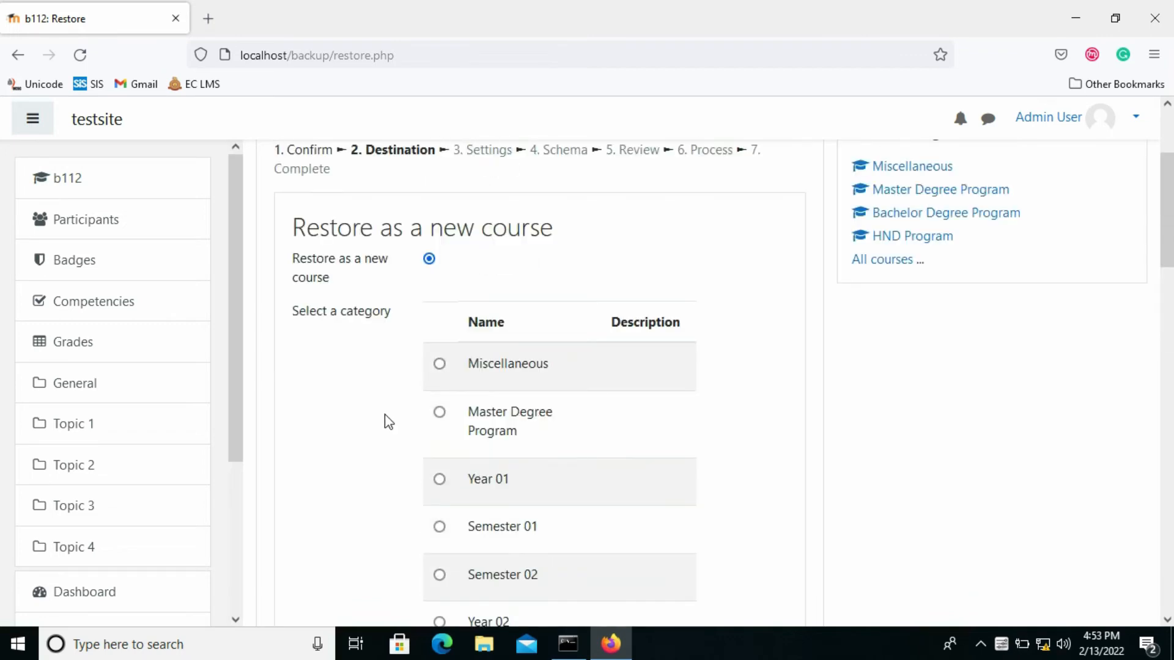
click(439, 480)
scroll(440, 480, down, 2)
click(441, 442)
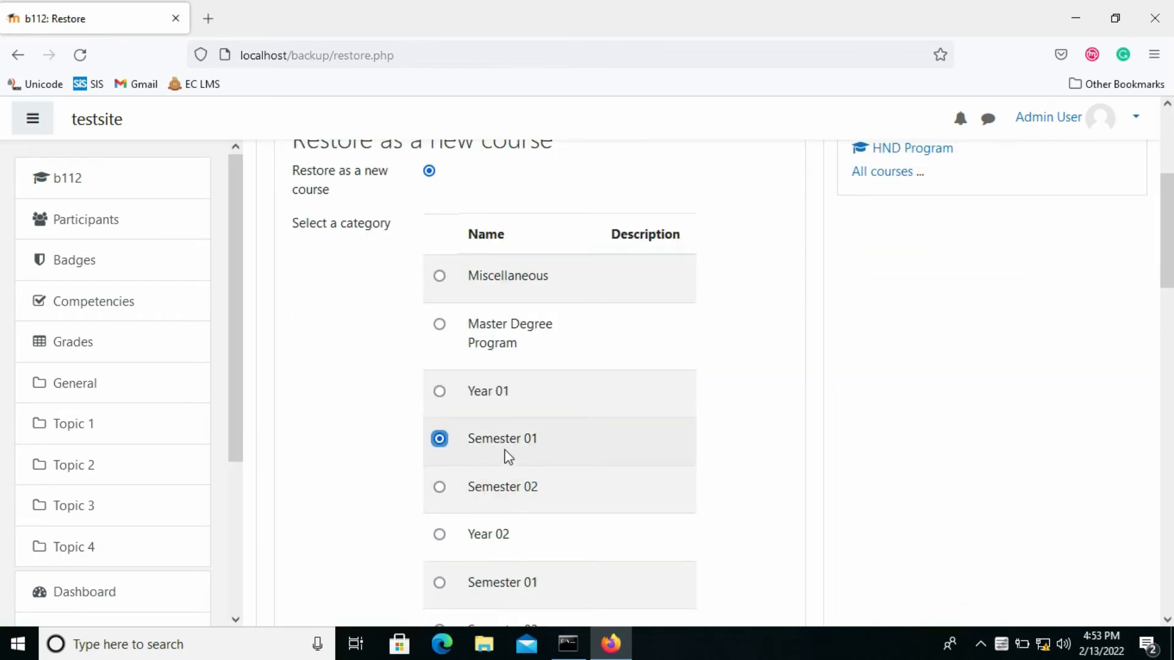
Examine the merge and delete options for restoring into this course or an existing course, including the list of selectable courses
scroll(376, 449, down, 8)
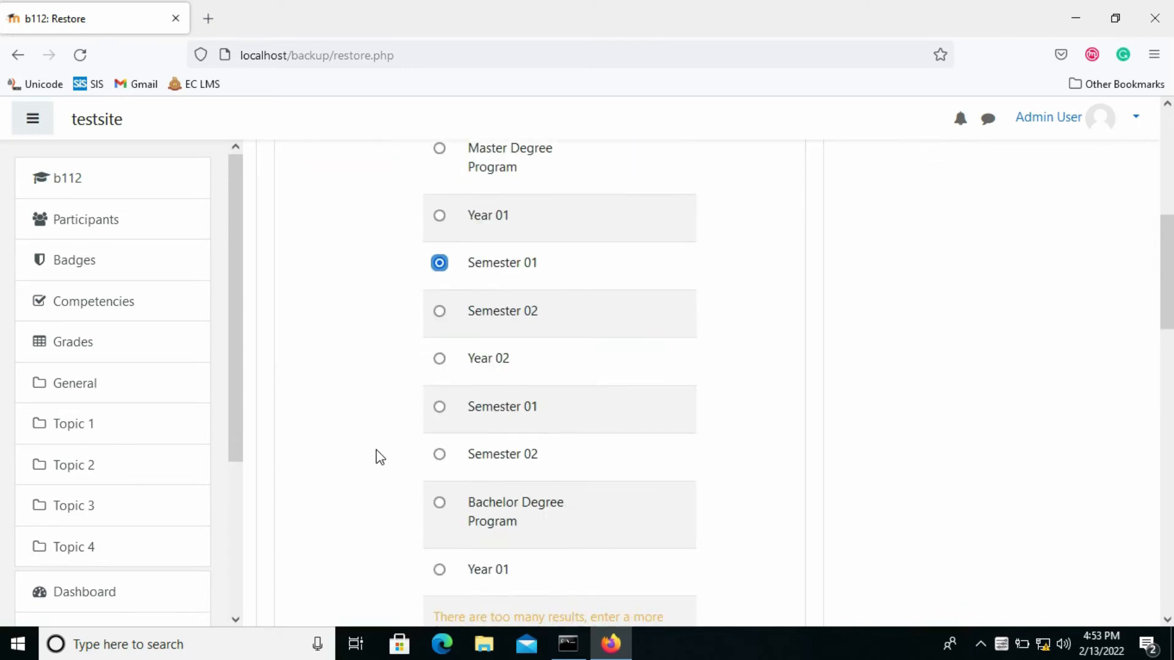
scroll(361, 360, down, 6)
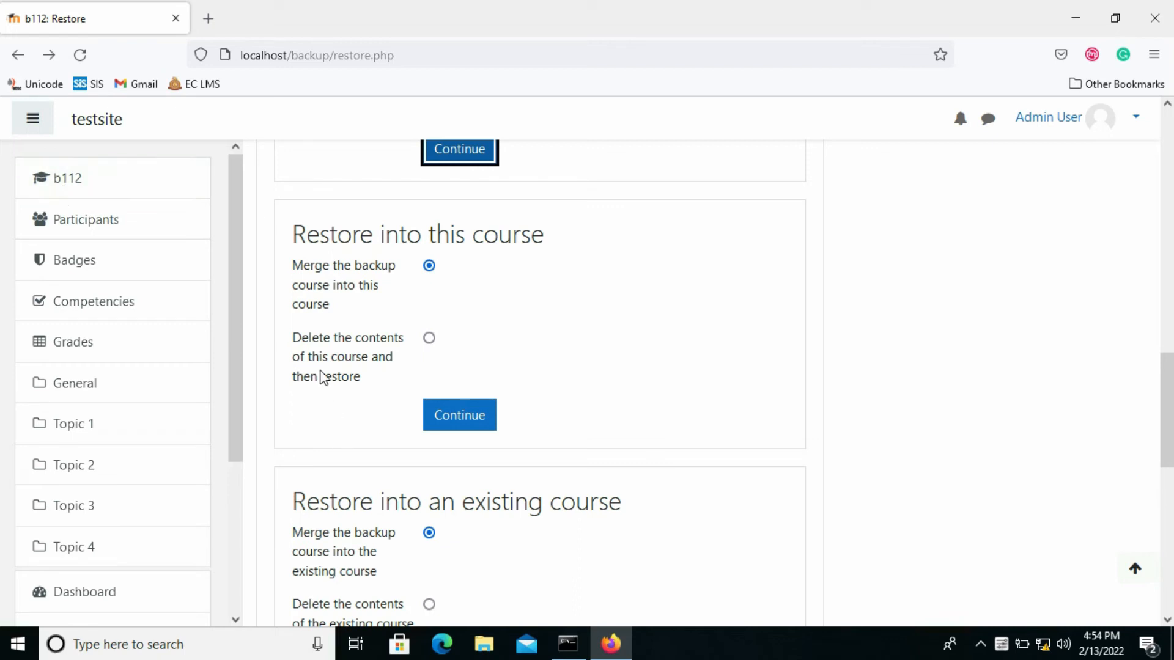
scroll(369, 348, down, 3)
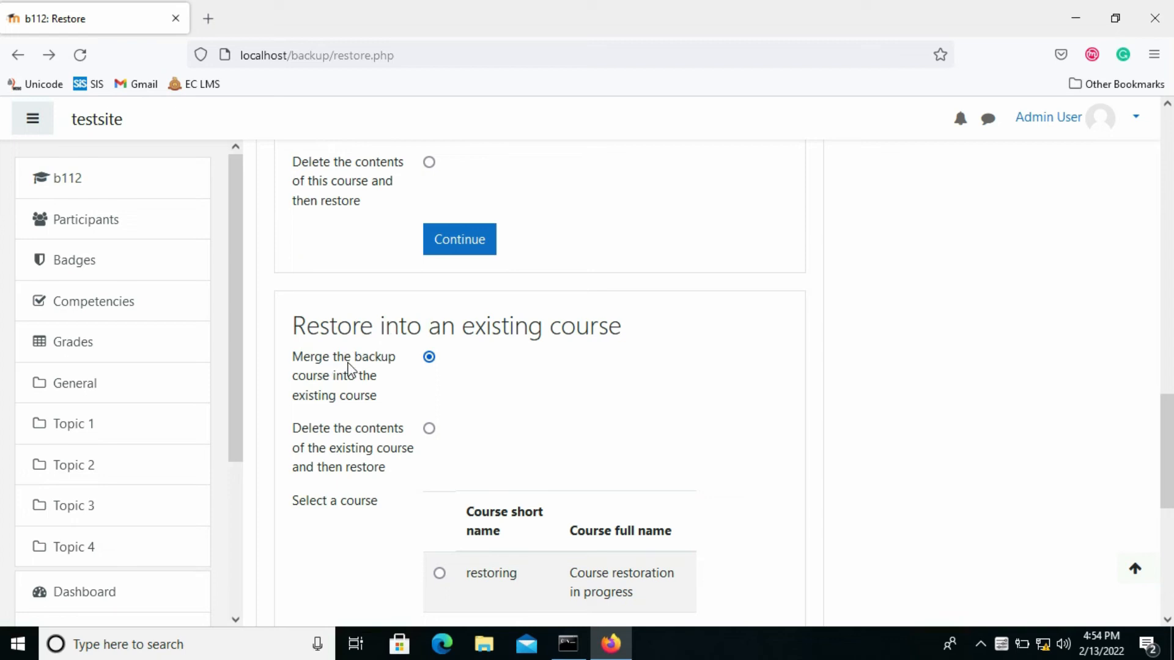
scroll(347, 395, down, 3)
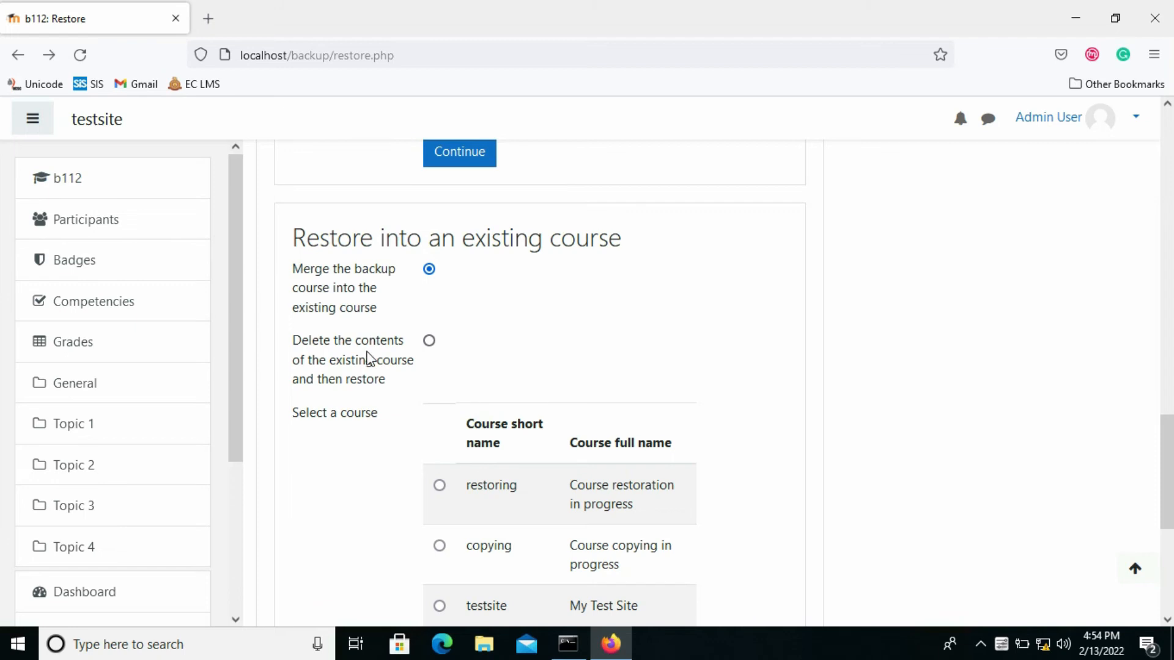
scroll(360, 361, down, 3)
scroll(329, 377, down, 6)
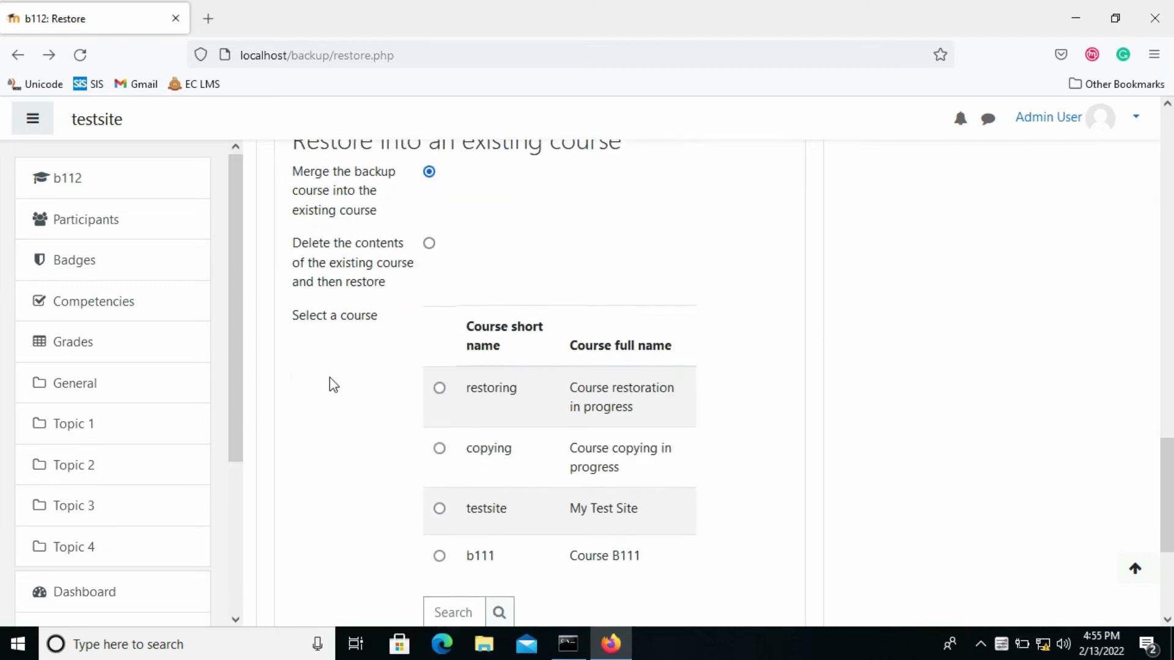
scroll(329, 376, up, 9)
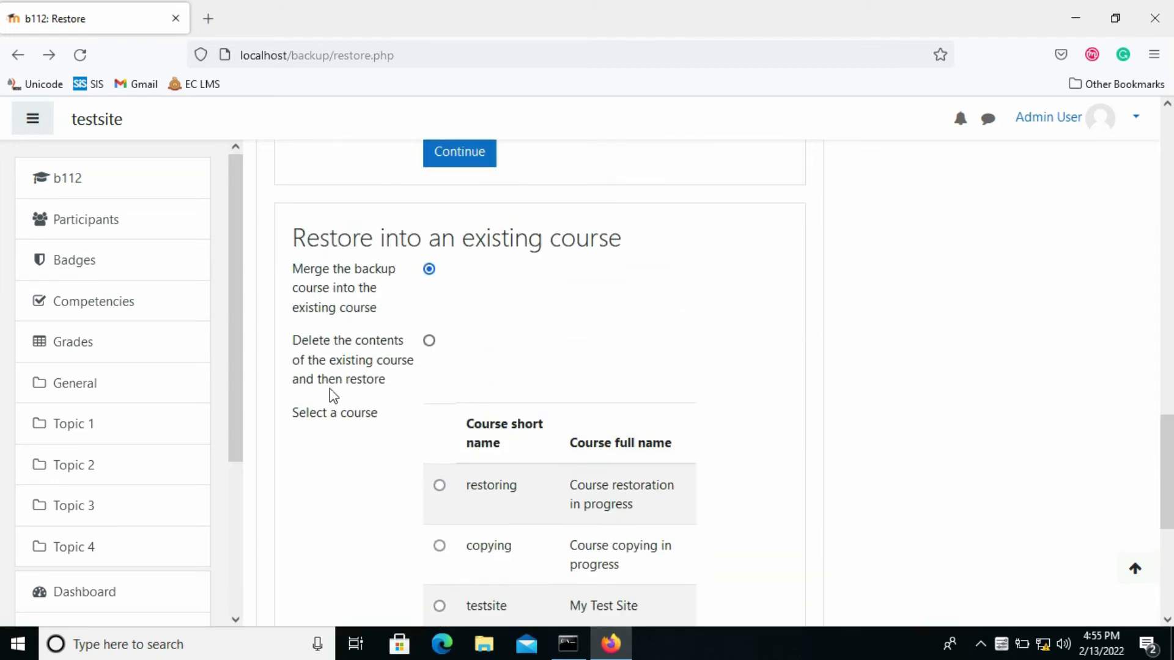
scroll(329, 388, up, 10)
scroll(329, 388, up, 8)
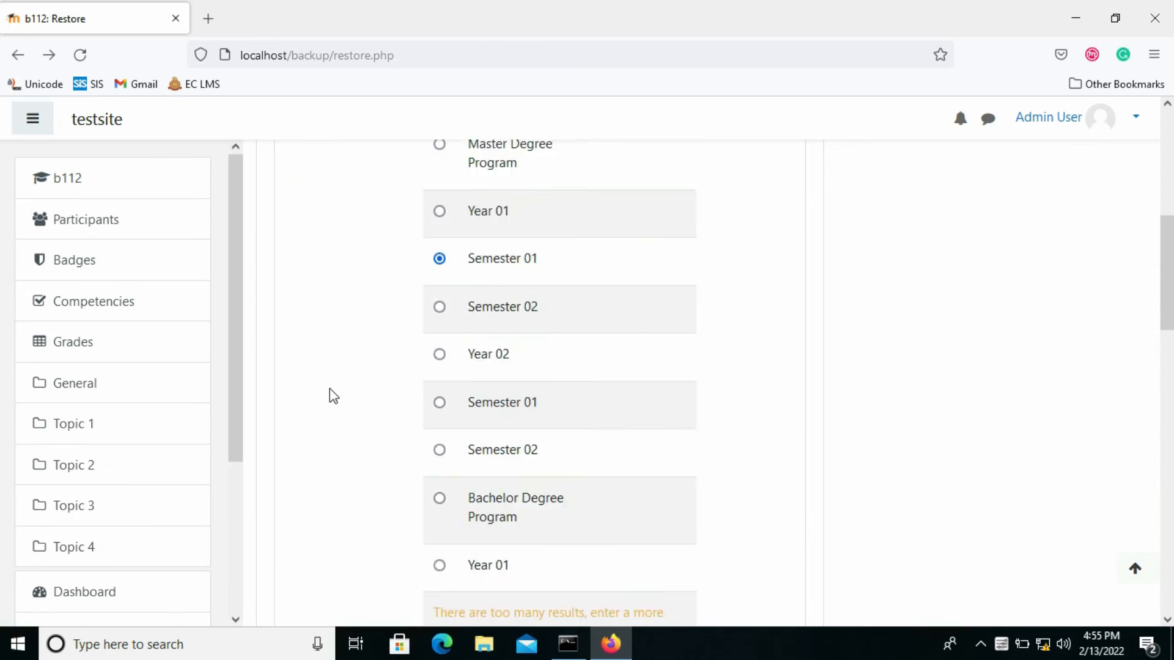
Check the category selected for restoring as a new course and continue to the restore settings
scroll(328, 366, down, 3)
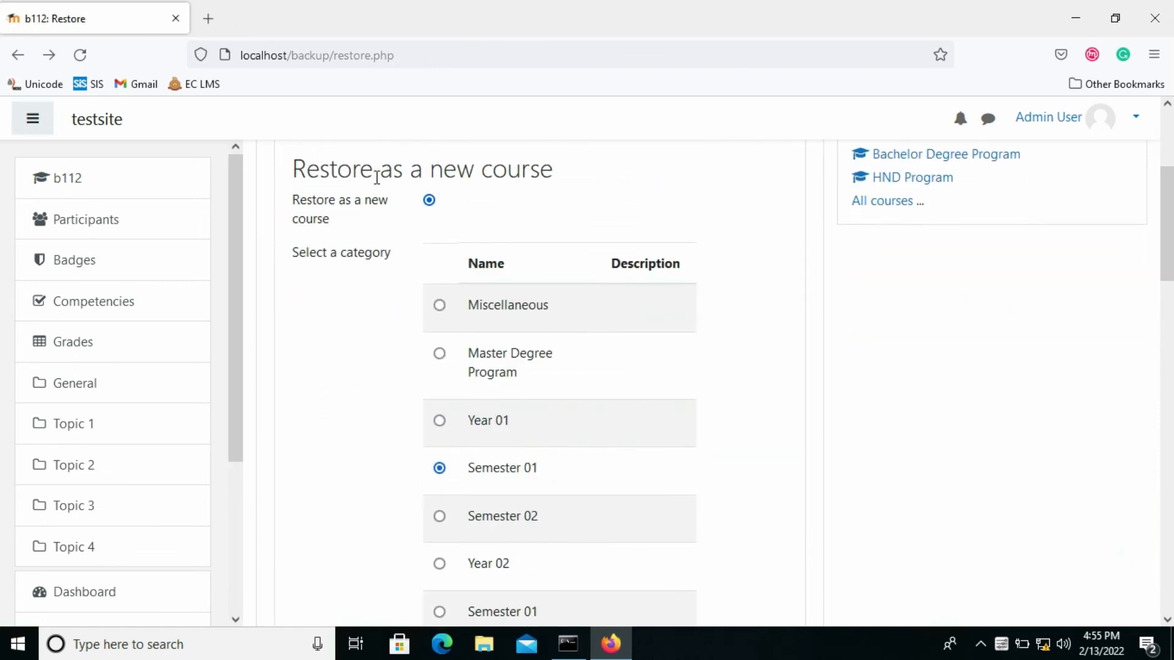
scroll(367, 300, down, 3)
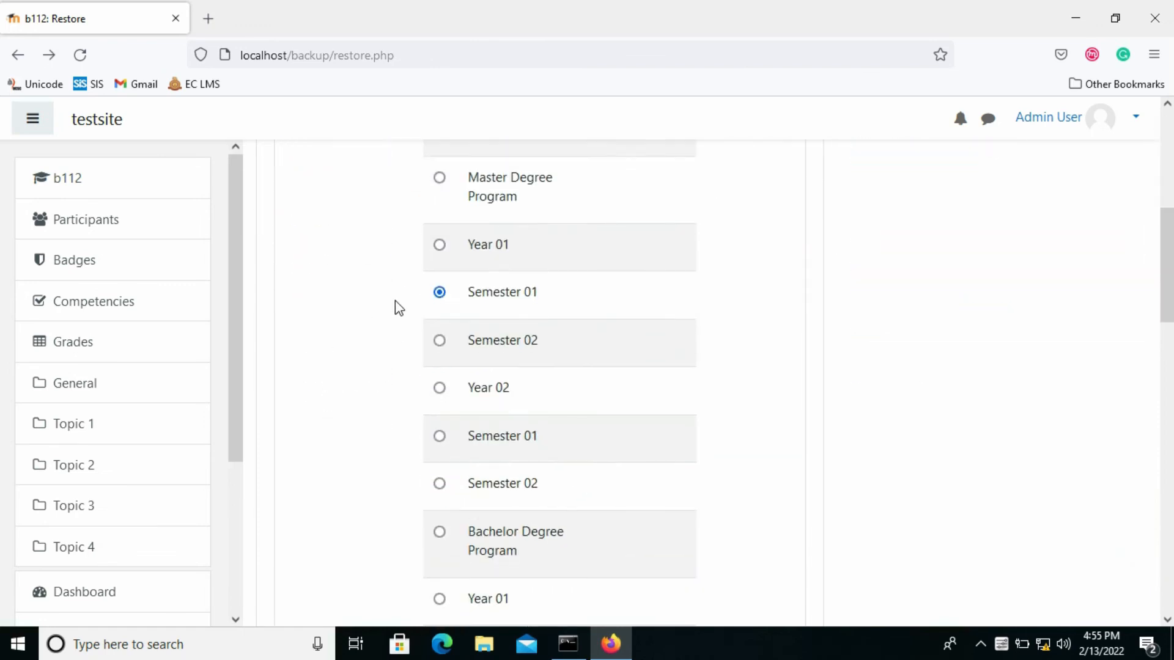
scroll(391, 336, down, 6)
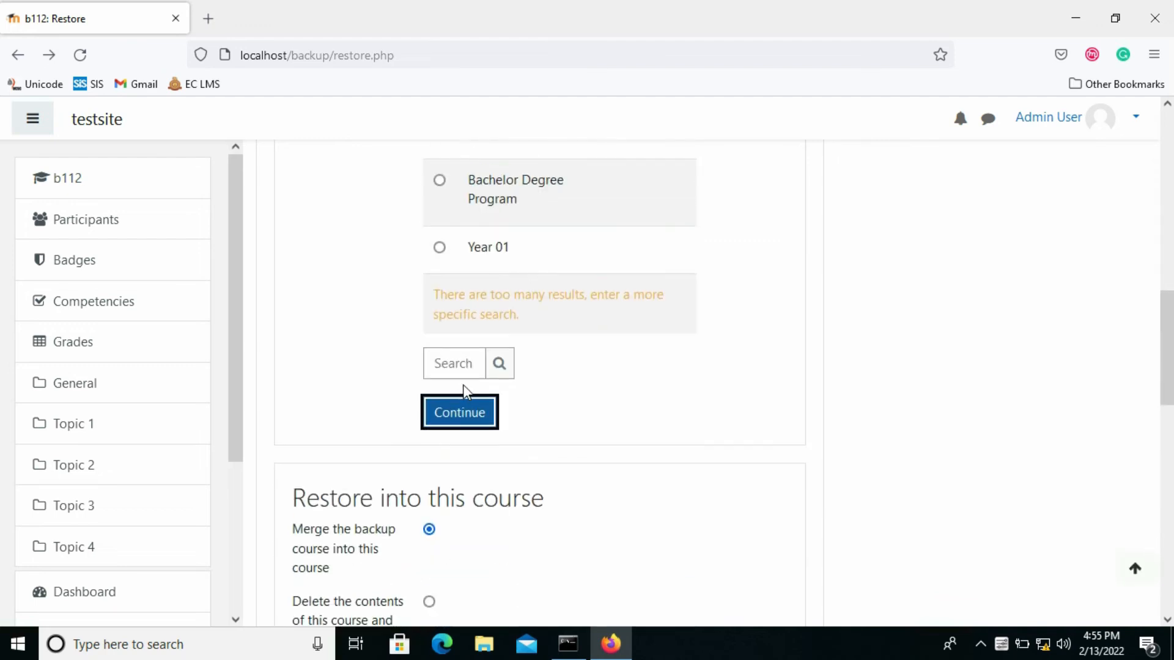
click(465, 414)
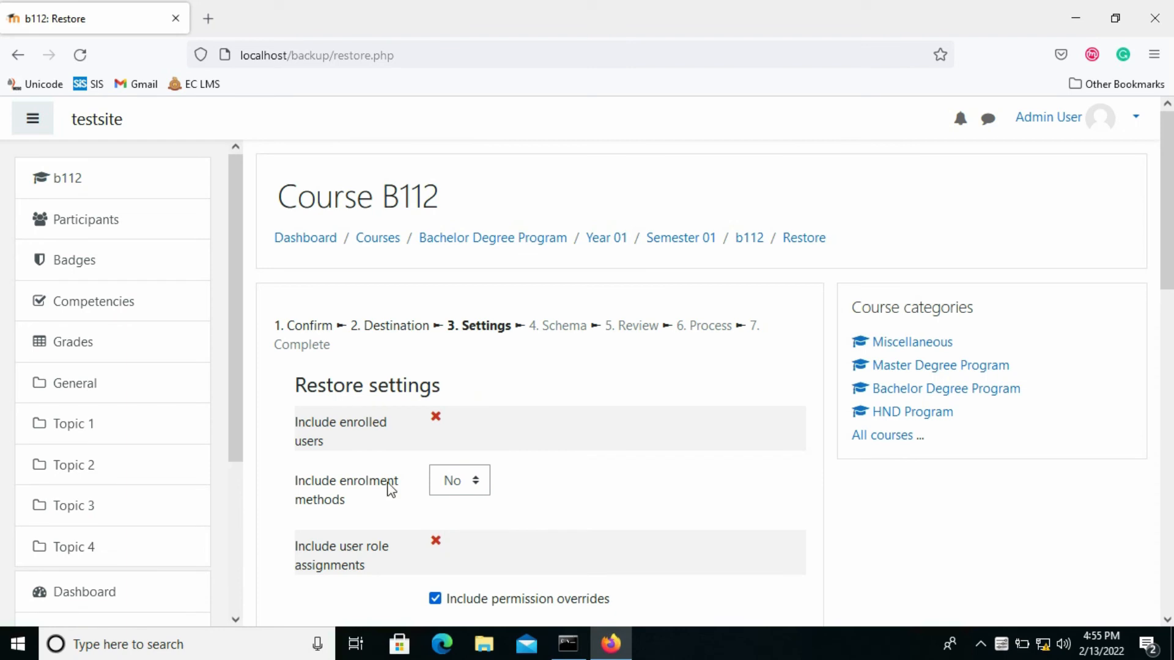
Review the included items in the restore settings, keep the defaults and proceed to the schema stage
scroll(342, 427, down, 3)
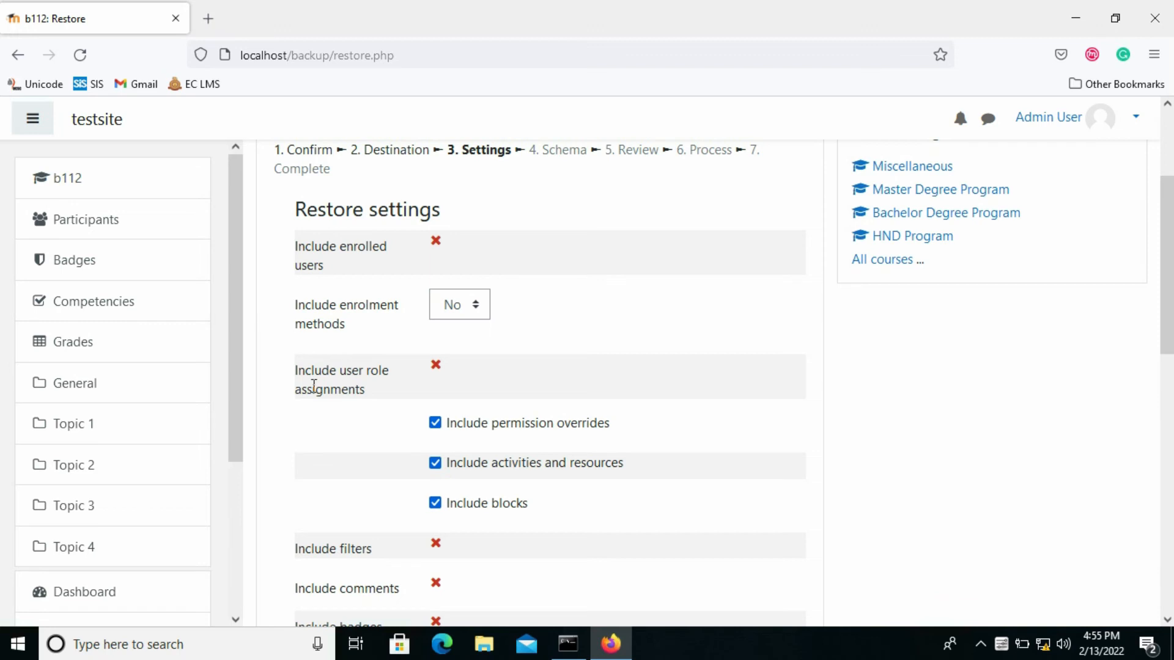
scroll(313, 386, down, 2)
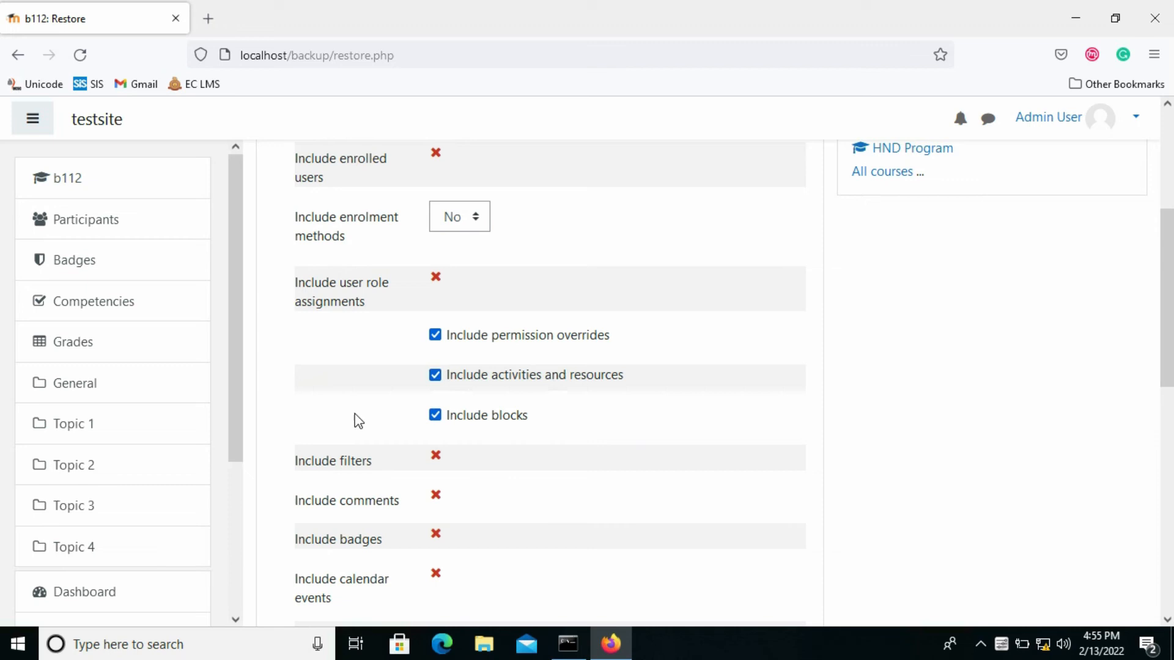
scroll(358, 420, down, 3)
scroll(358, 420, down, 5)
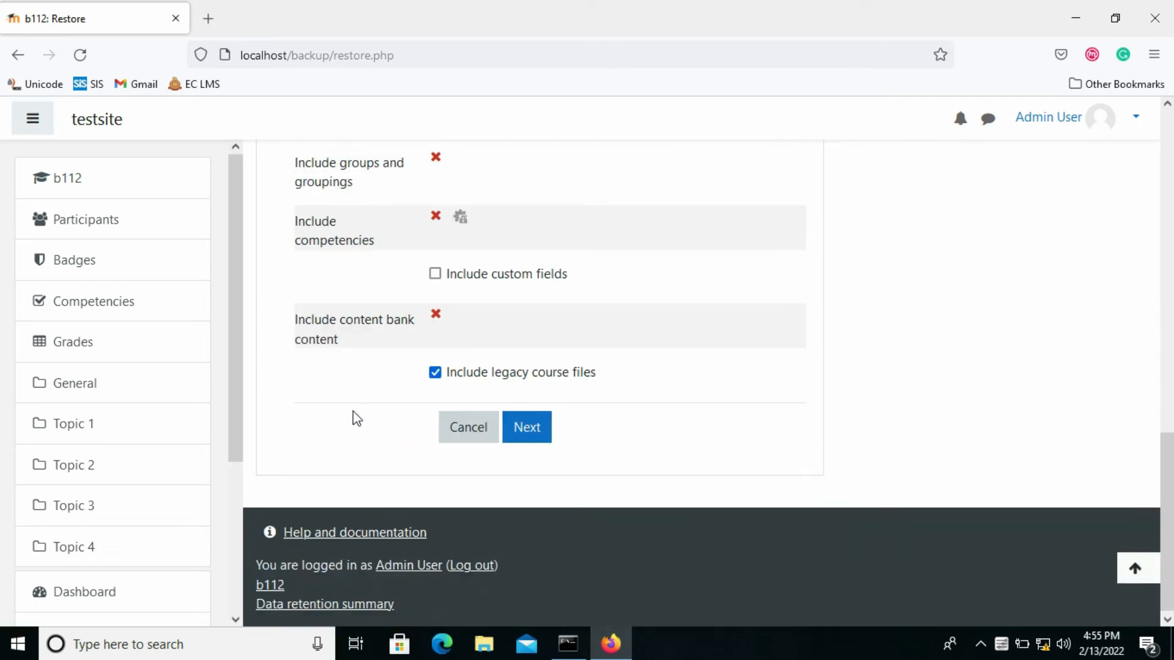
click(531, 435)
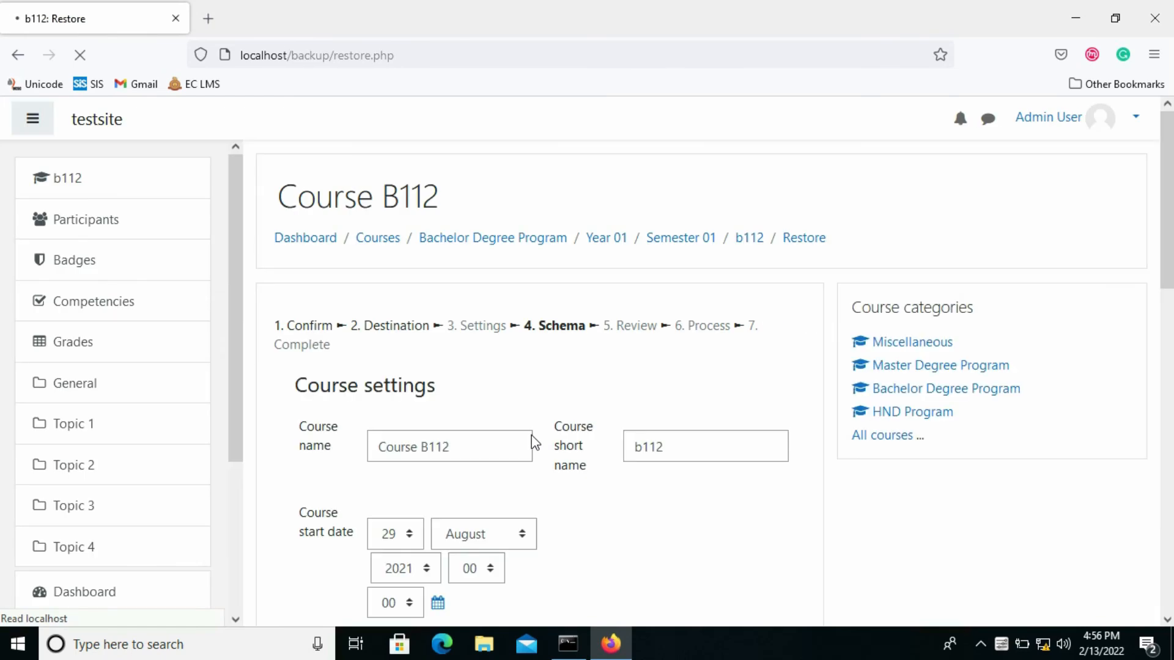
Name the restored course Course B112 copy and set its short name to b112copy
scroll(318, 468, down, 2)
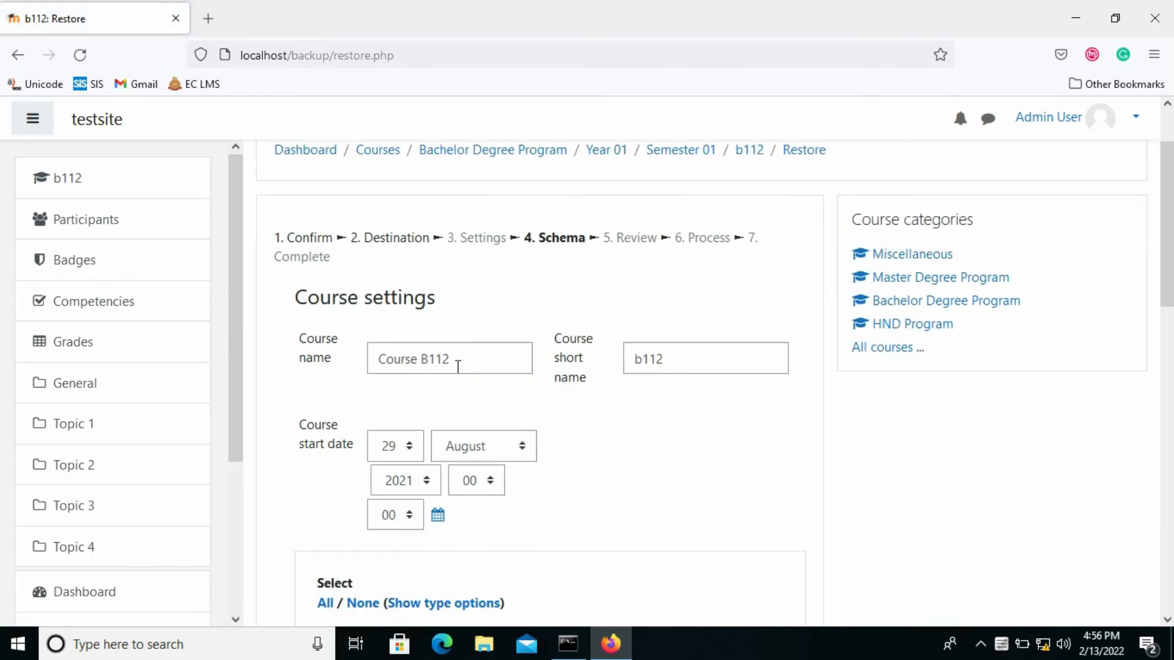
click(466, 362)
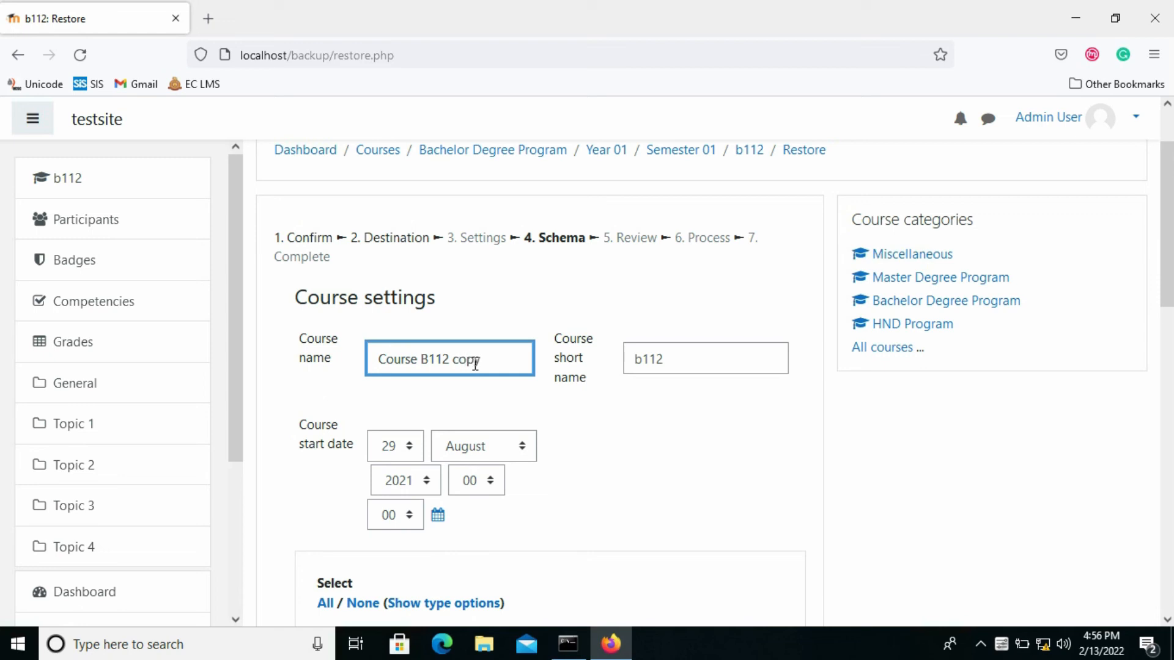
click(675, 359)
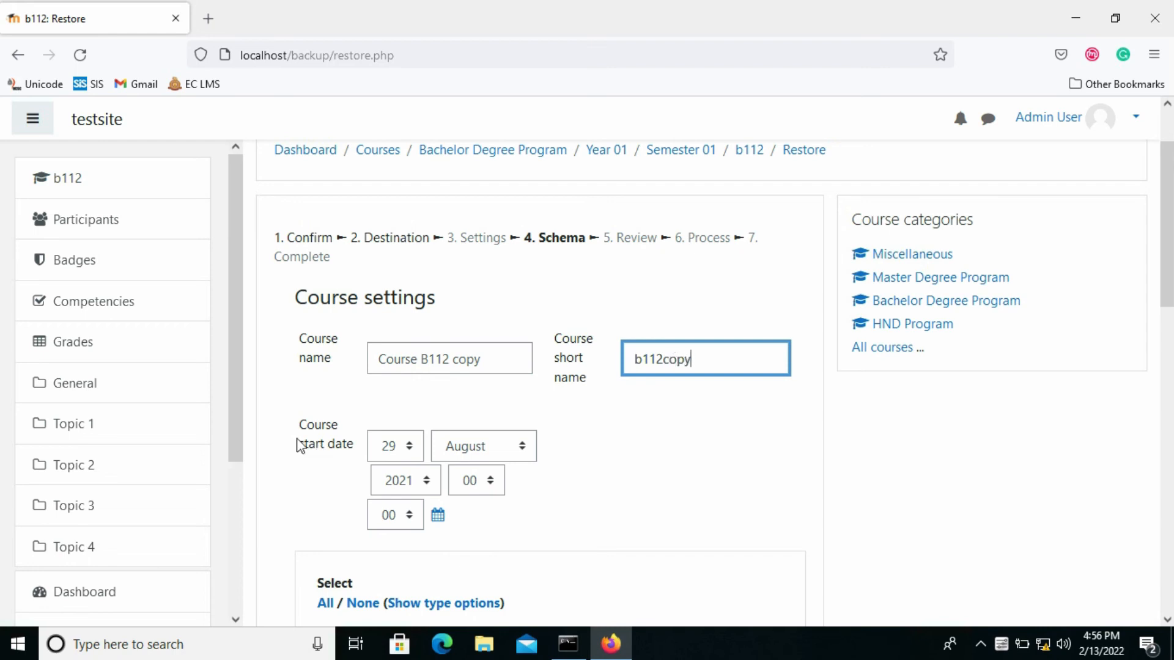
Check the course sections and Announcements activity selected for restoring, keep them all included and proceed to the review stage
scroll(307, 438, down, 3)
scroll(305, 385, down, 7)
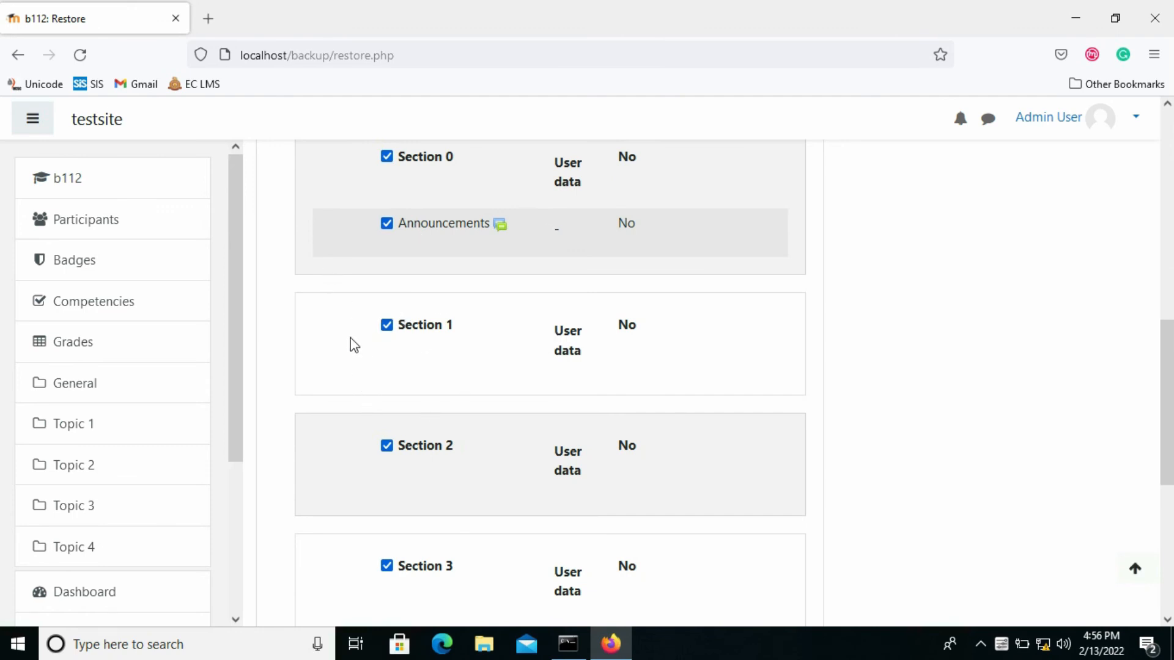
scroll(351, 344, down, 2)
scroll(351, 344, down, 4)
scroll(351, 344, up, 5)
scroll(352, 343, down, 3)
scroll(349, 335, down, 3)
click(607, 433)
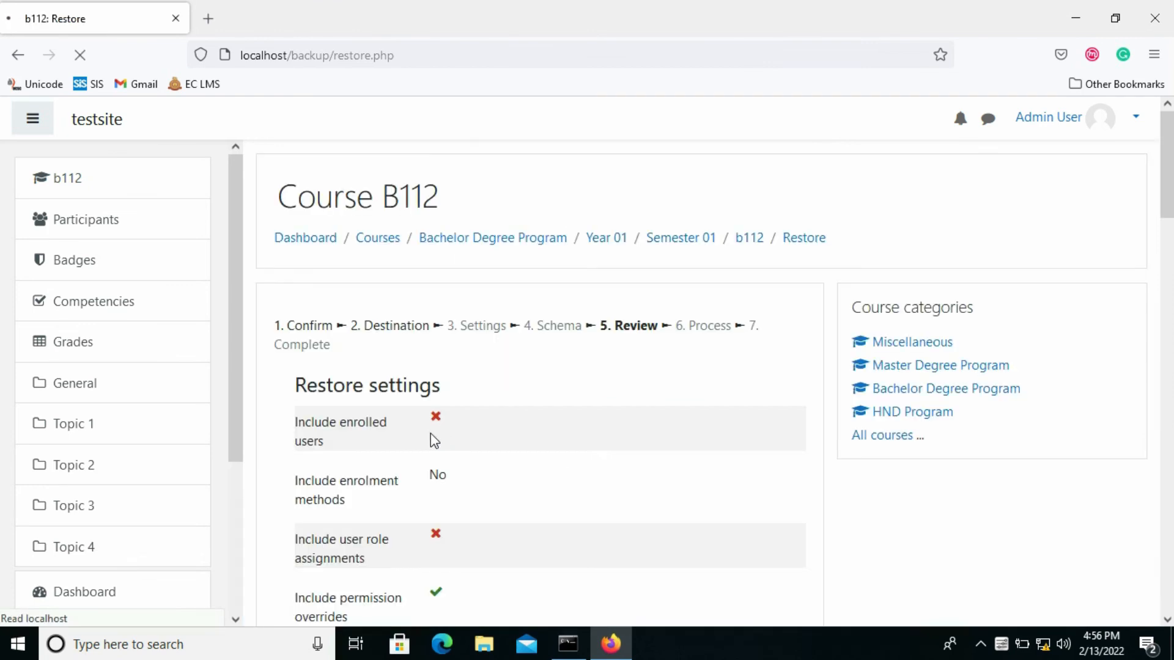
Review the restore settings, course names and sections, perform the restore and continue to the restored course
scroll(346, 434, down, 10)
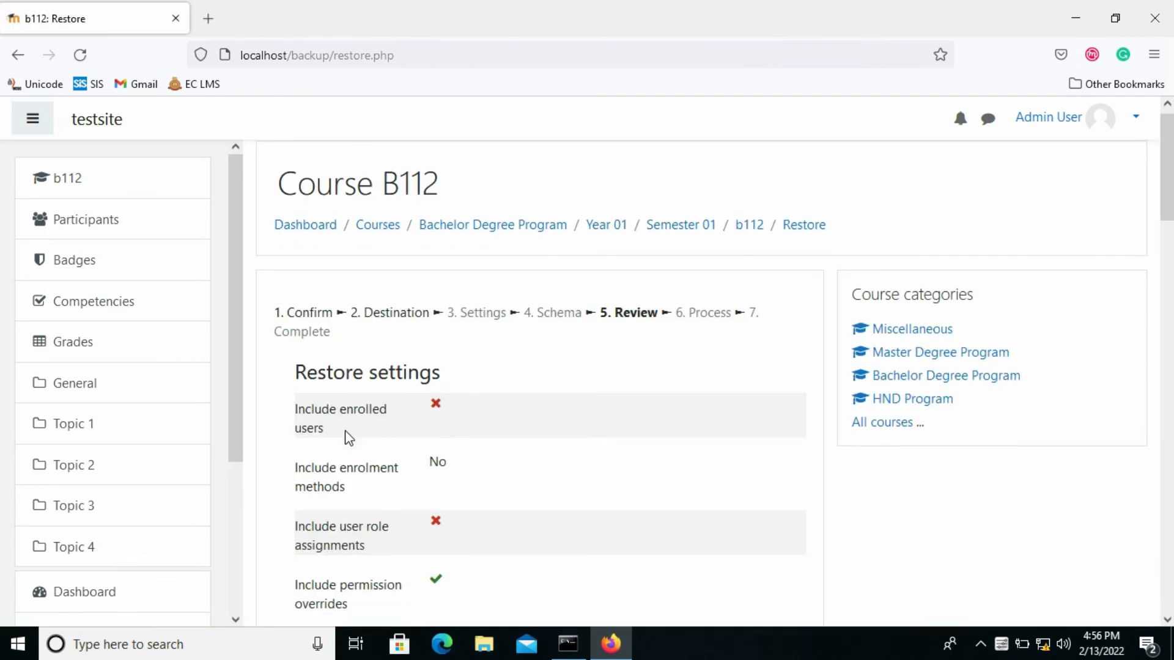
scroll(346, 436, down, 6)
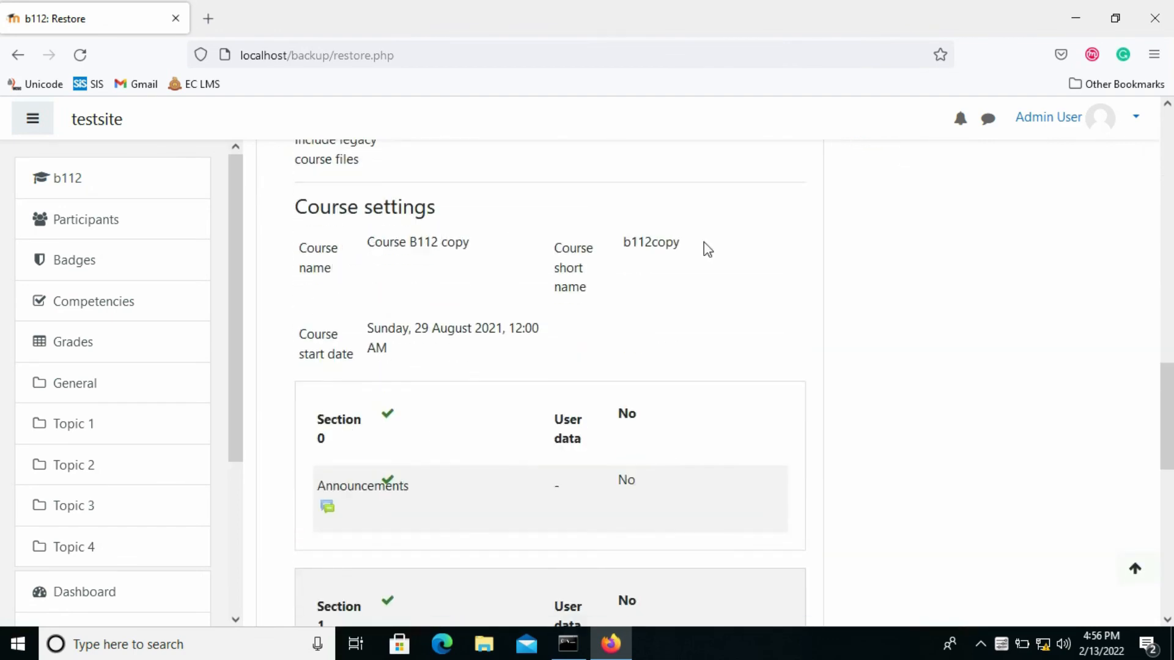
scroll(301, 359, down, 3)
scroll(326, 371, down, 7)
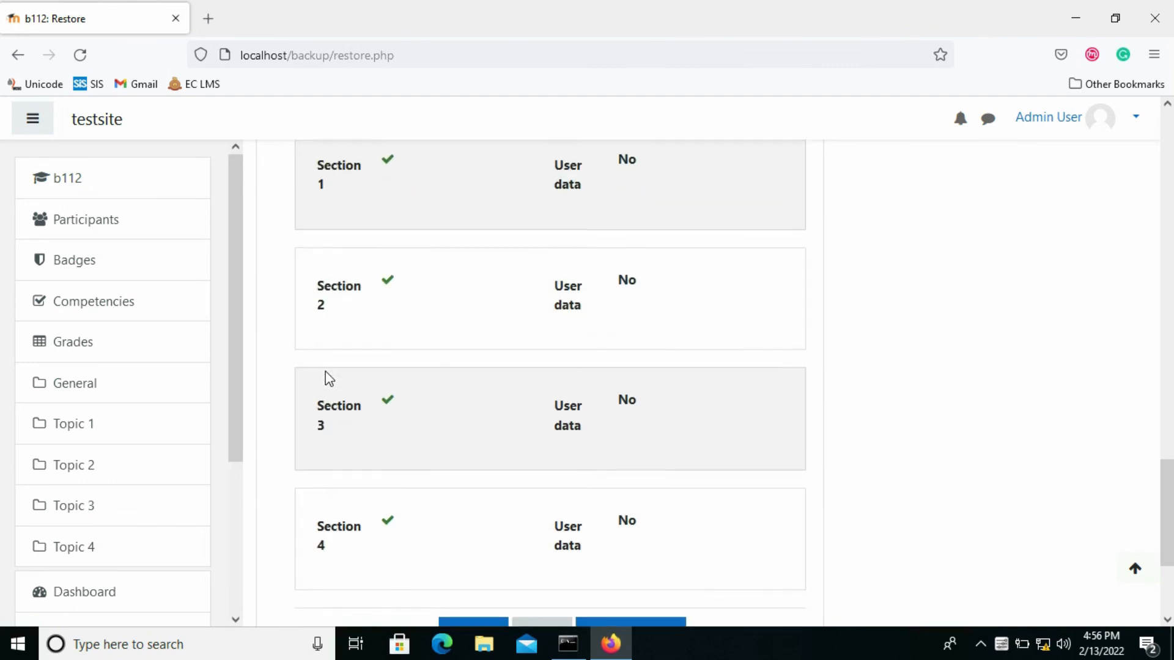
click(642, 438)
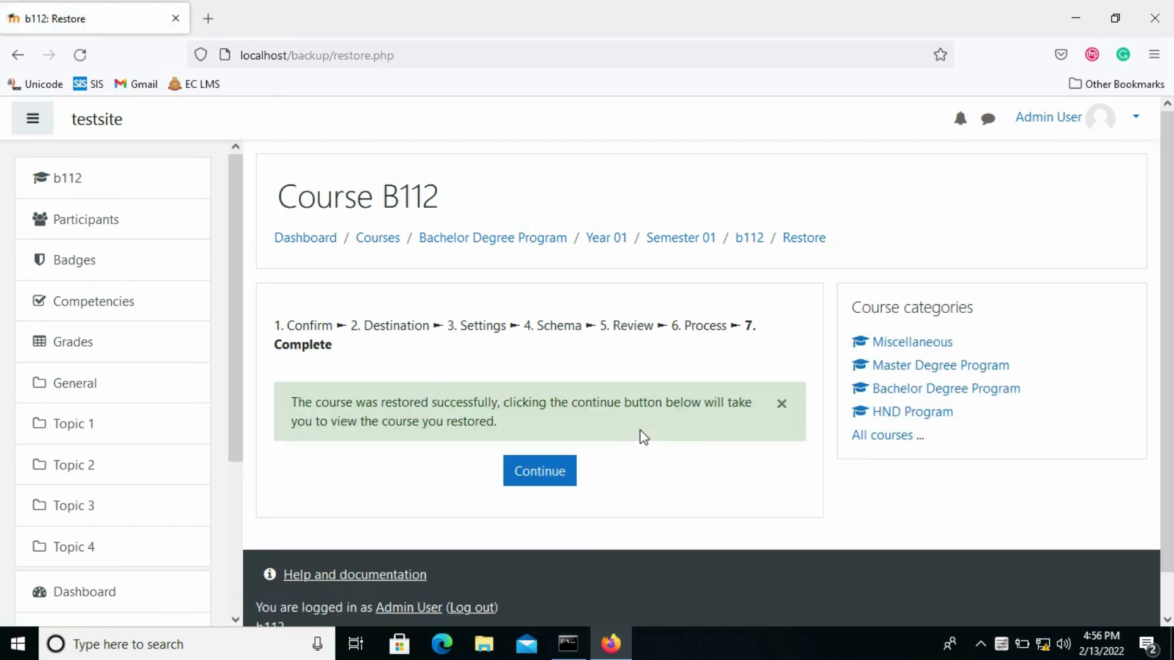
click(554, 474)
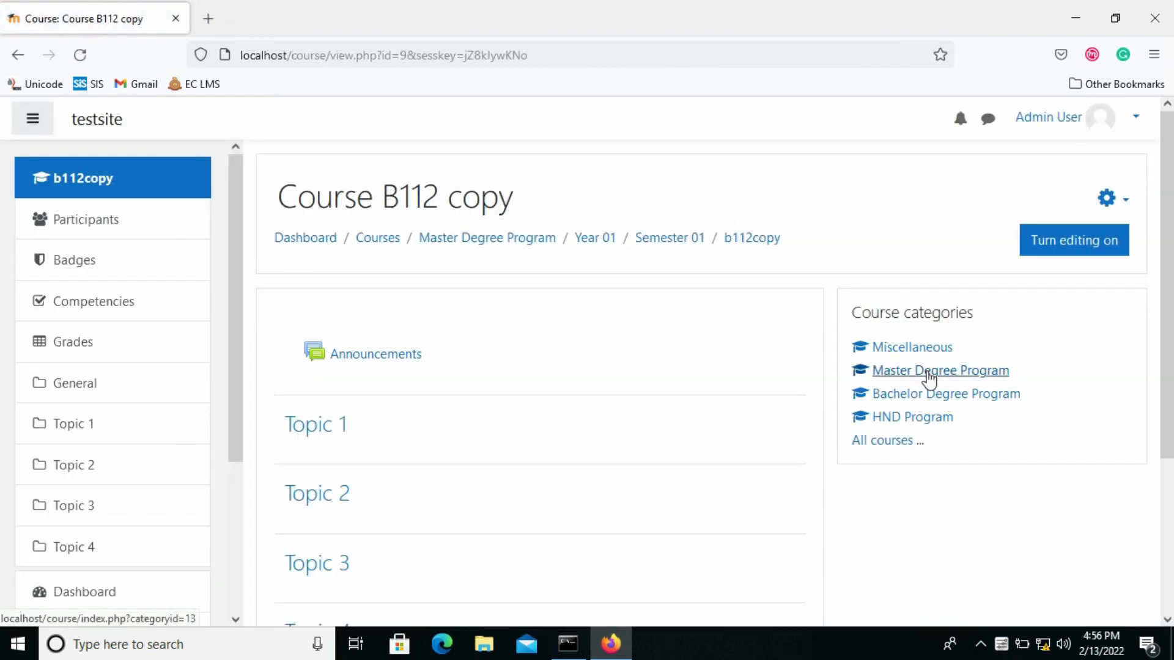
Open Course B112 copy from Semester 01 in Master Degree Program Year 01 and look over its topics
click(934, 374)
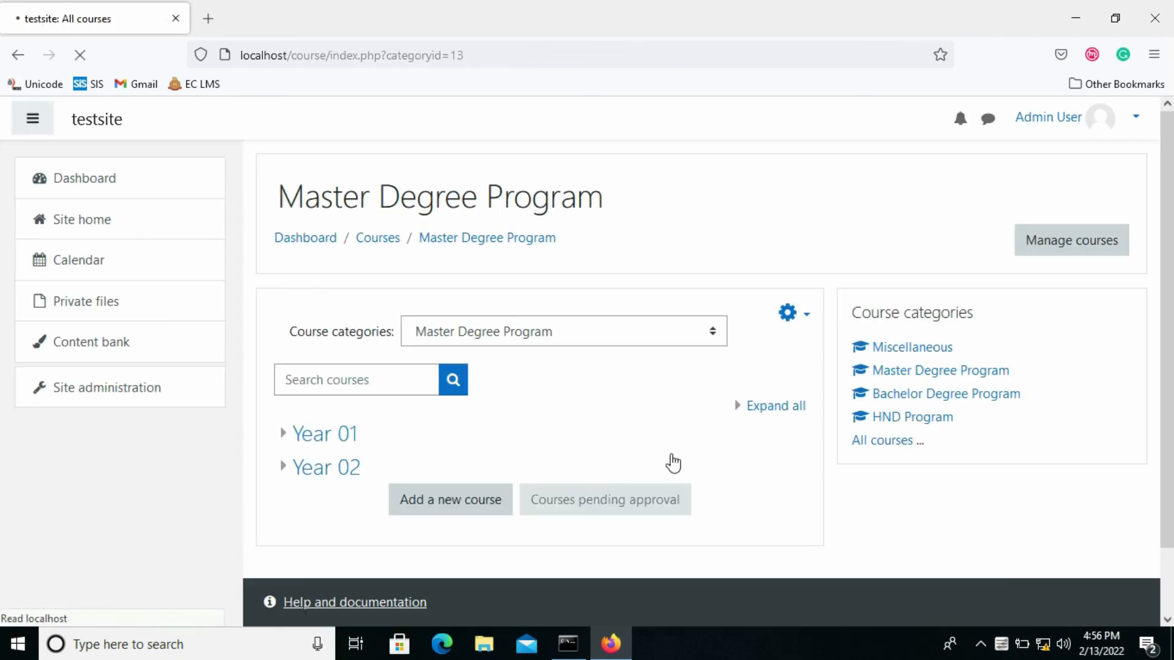
click(324, 439)
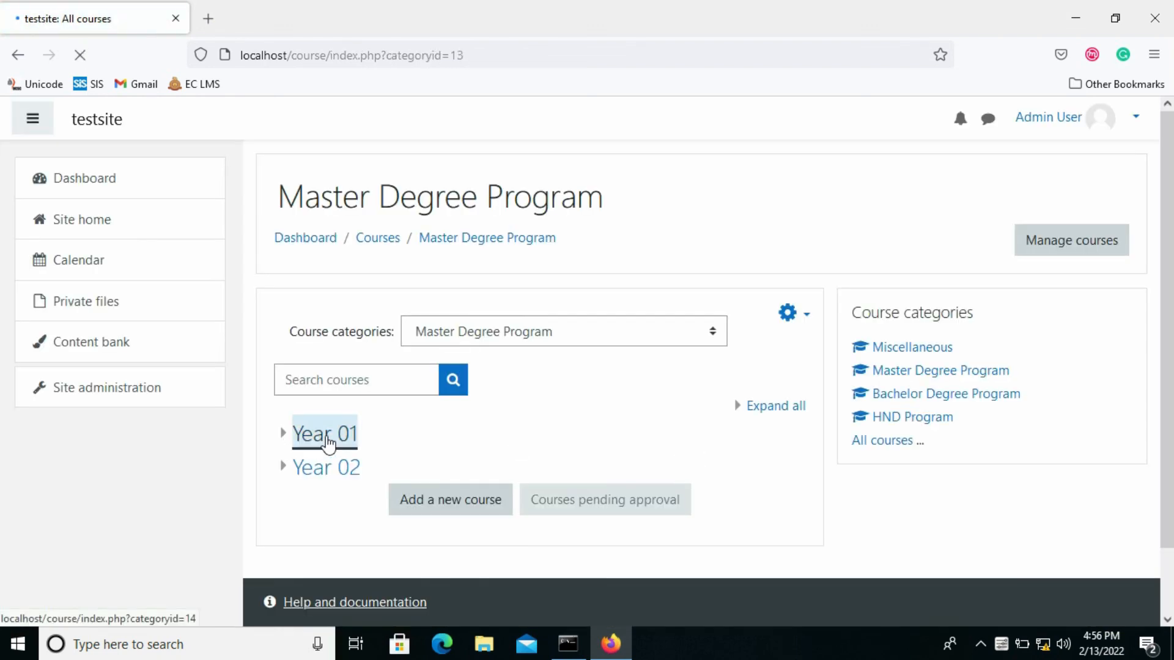
click(358, 443)
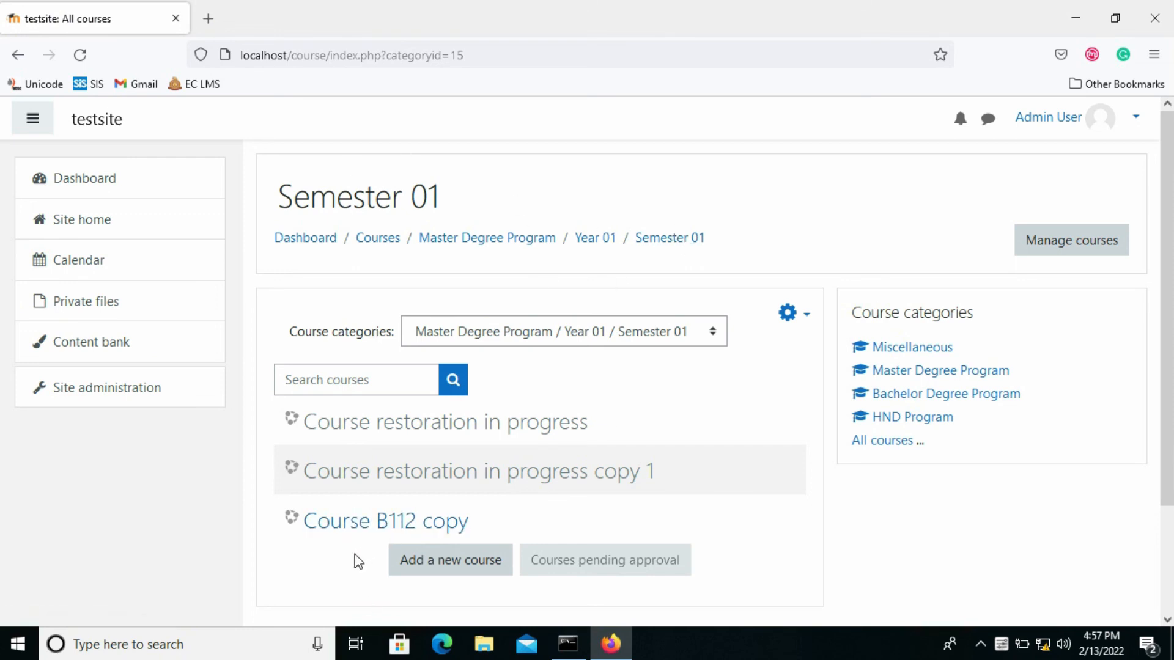
click(384, 530)
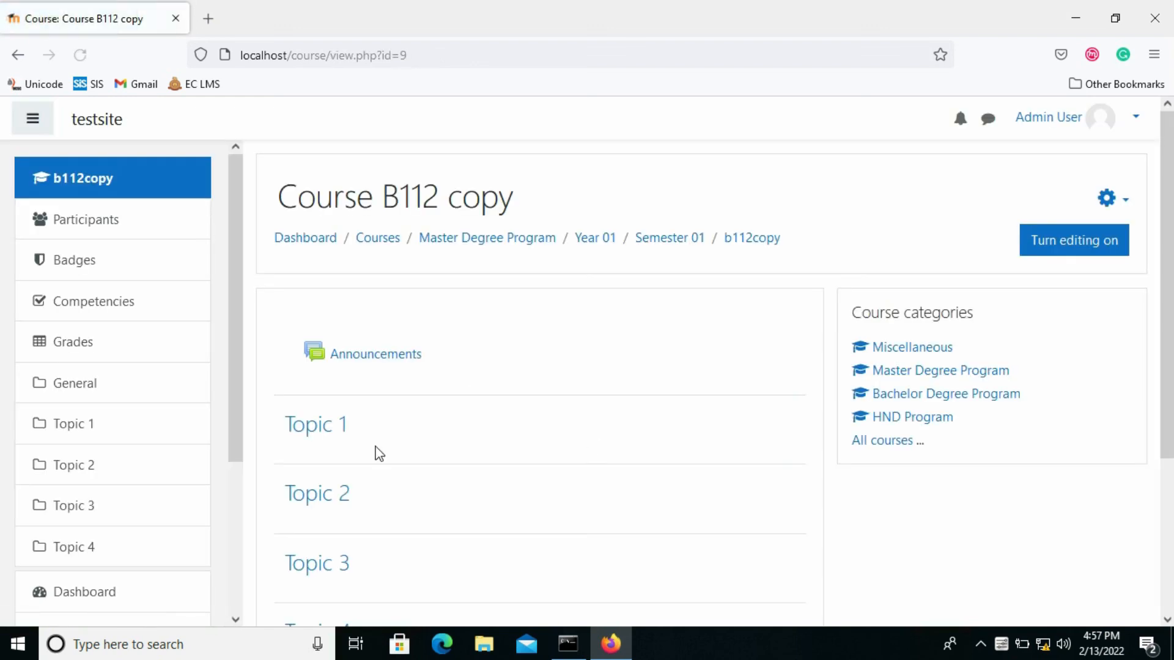
scroll(660, 424, down, 3)
scroll(661, 425, up, 3)
scroll(662, 432, down, 3)
scroll(662, 433, up, 3)
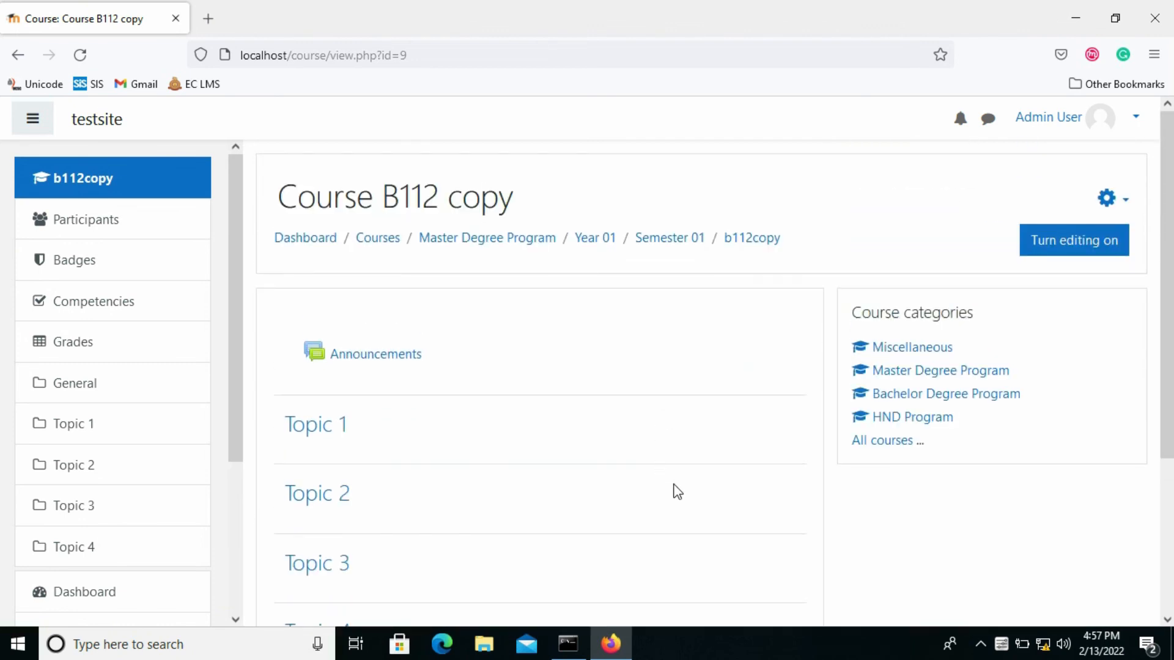